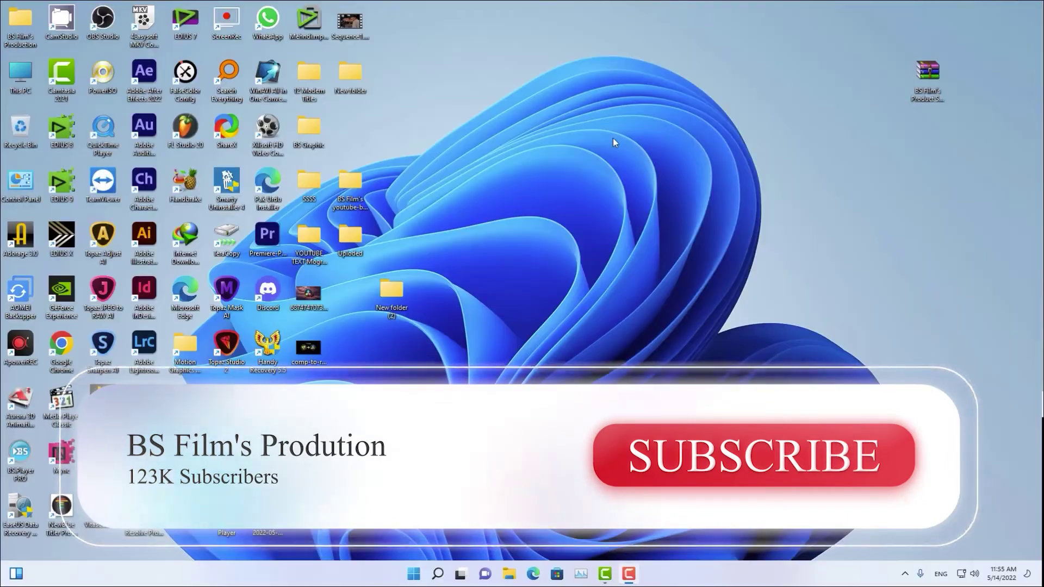
Extract the SUBSCRIBE Button .7z archive into its own folder with 7-Zip.
{"action": "left_click", "coordinate": [928, 75]}
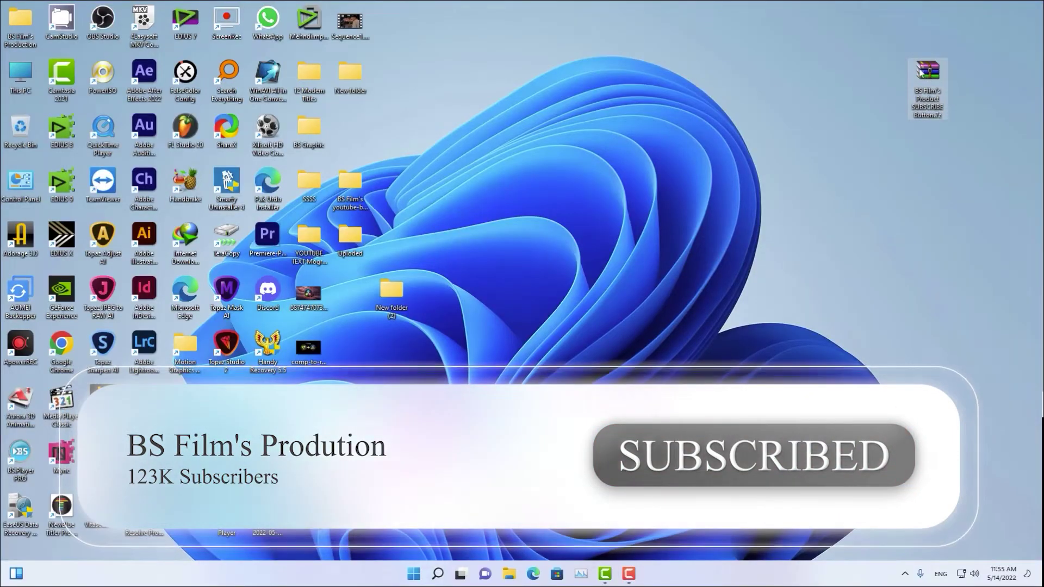
{"action": "right_click", "coordinate": [925, 72]}
{"action": "left_click", "coordinate": [731, 214]}
{"action": "mouse_move", "coordinate": [761, 280]}
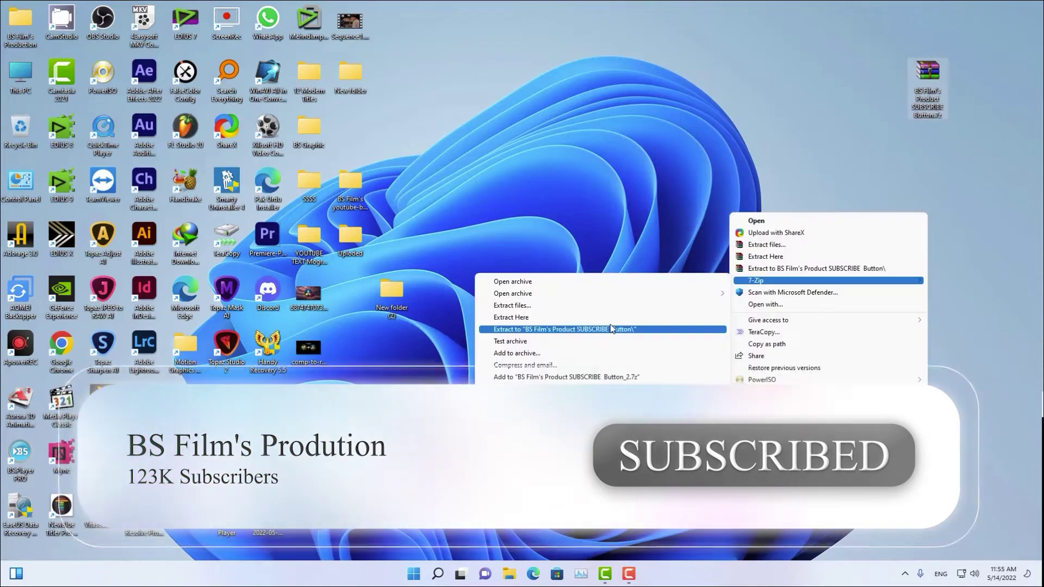
{"action": "left_click", "coordinate": [612, 328]}
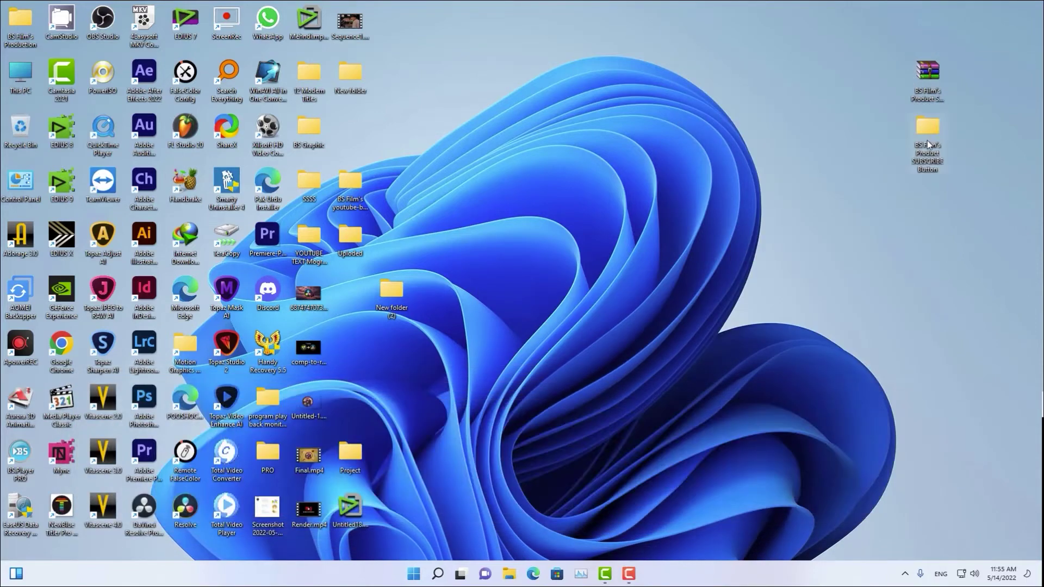
Open the extracted SUBSCRIBE Button folder and review its 11 files.
{"action": "double_click", "coordinate": [934, 129]}
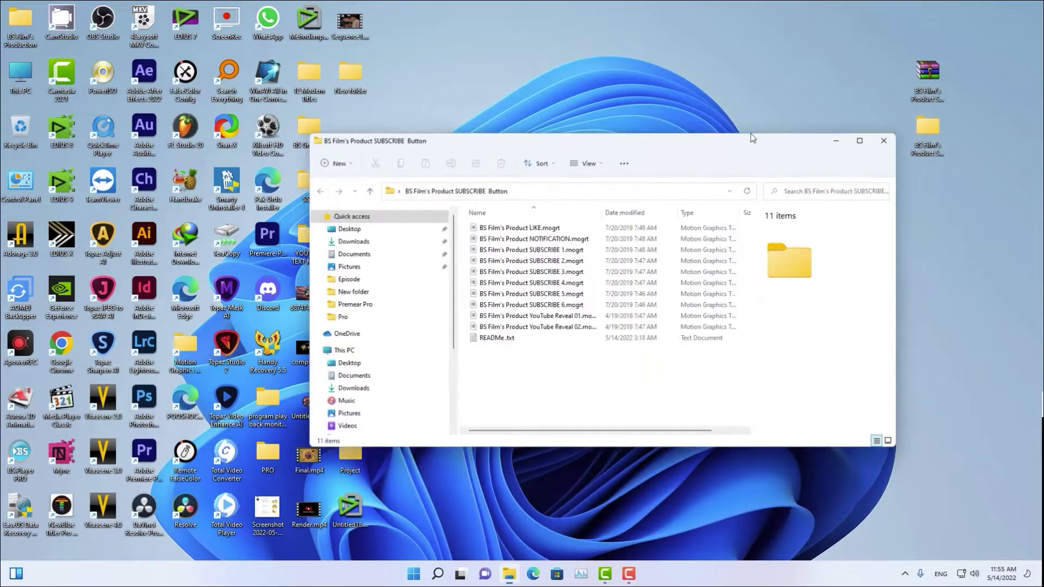
{"action": "left_click_drag", "start_coordinate": [601, 140], "coordinate": [788, 128]}
{"action": "key", "text": "ctrl+a"}
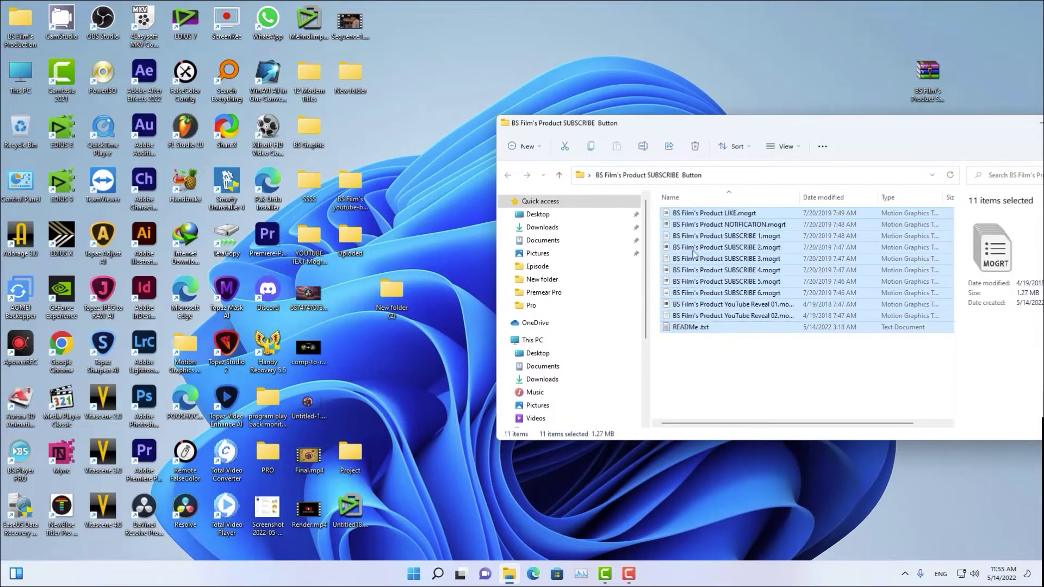
{"action": "left_click", "coordinate": [684, 338]}
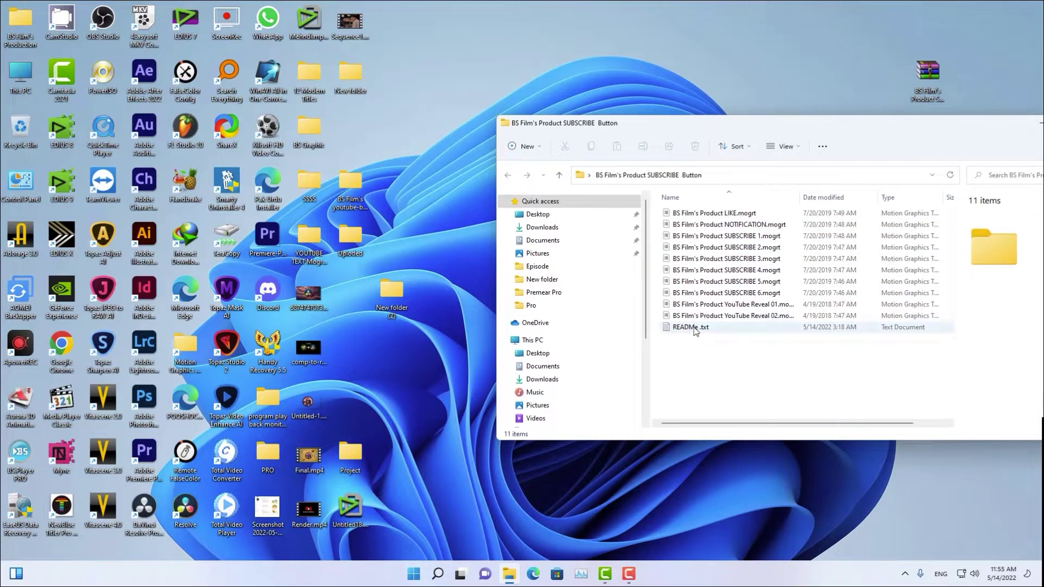
Read the Motion Graphics Templates install path in README.txt, then close Notepad.
{"action": "double_click", "coordinate": [694, 329]}
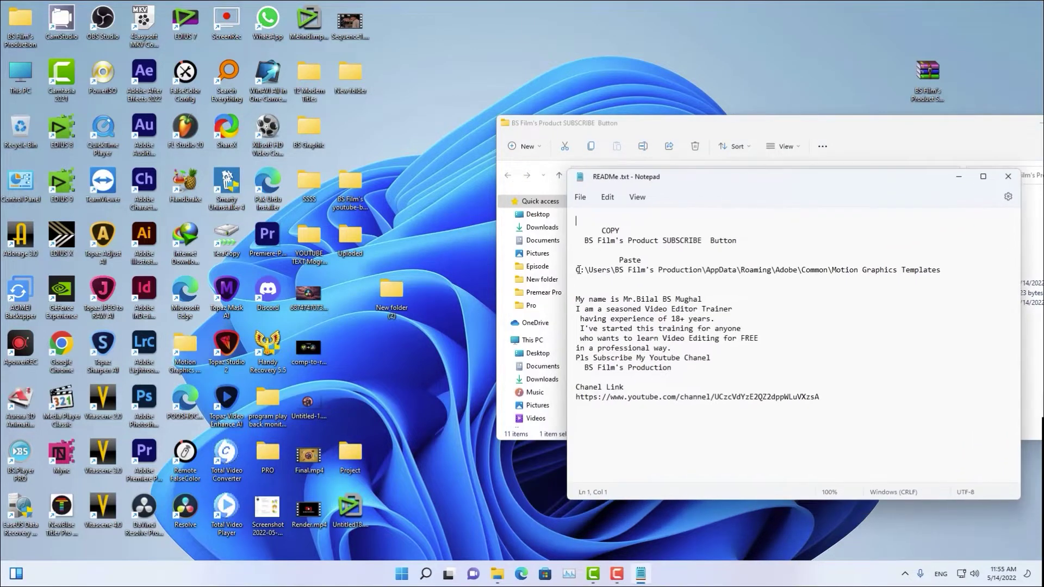
{"action": "left_click_drag", "start_coordinate": [578, 269], "coordinate": [939, 270]}
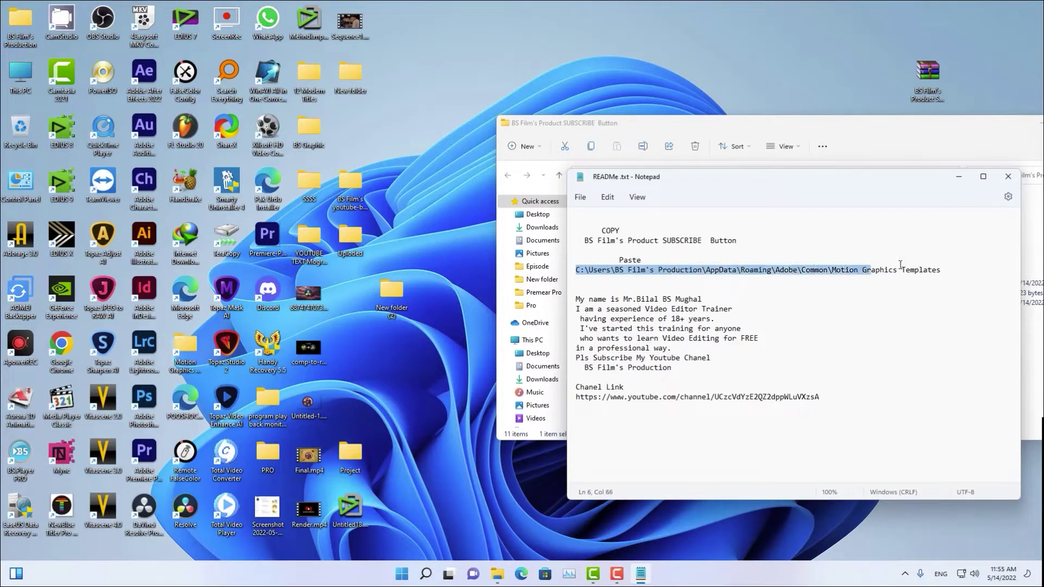
{"action": "left_click_drag", "start_coordinate": [912, 186], "coordinate": [865, 185]}
{"action": "left_click", "coordinate": [958, 177]}
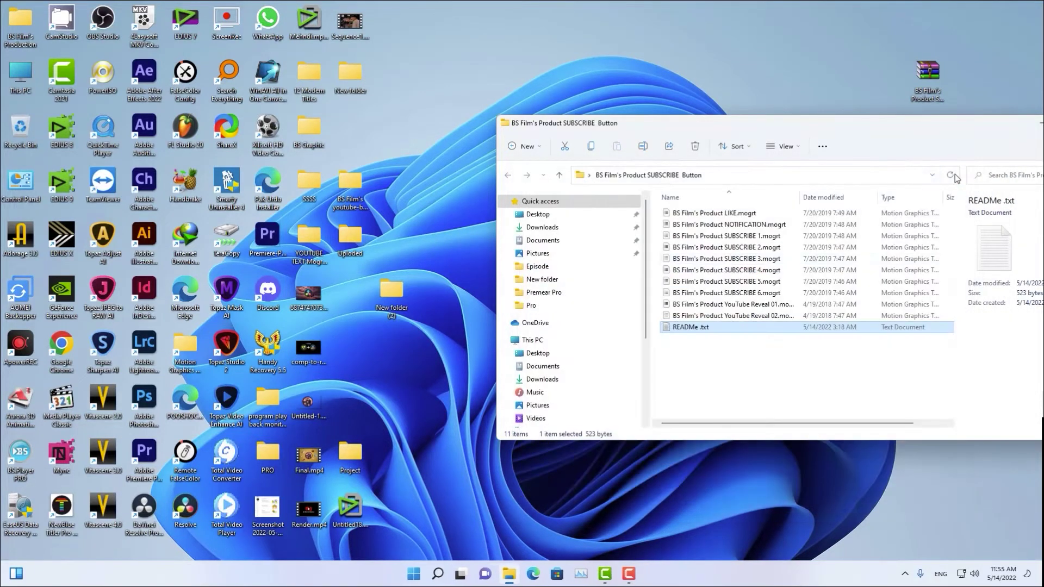
Browse to the C:\Users profile folder and turn on hidden items.
{"action": "key", "text": "super+e"}
{"action": "double_click", "coordinate": [647, 304]}
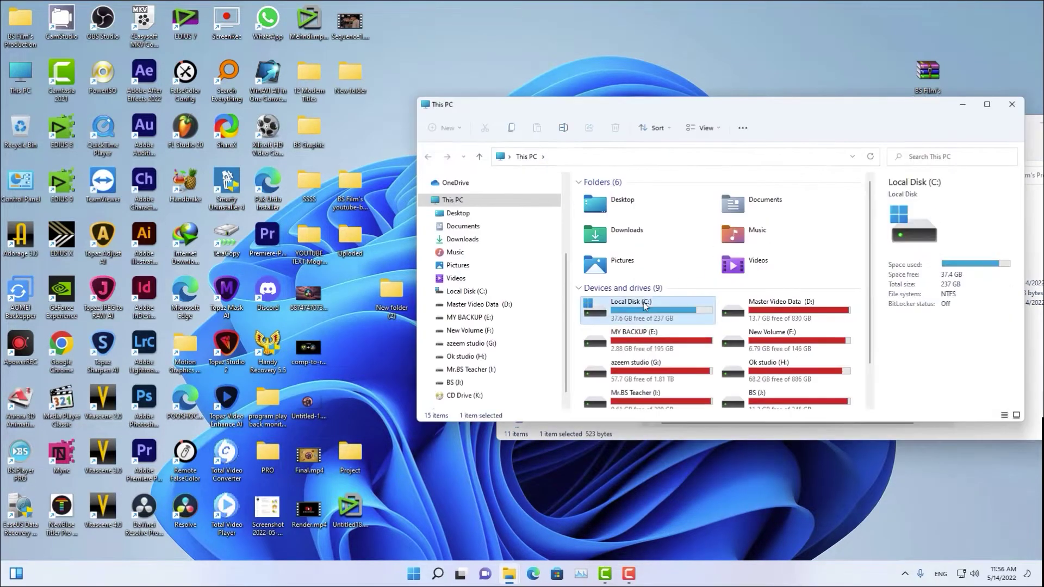
{"action": "left_click", "coordinate": [597, 309]}
{"action": "double_click", "coordinate": [596, 309]}
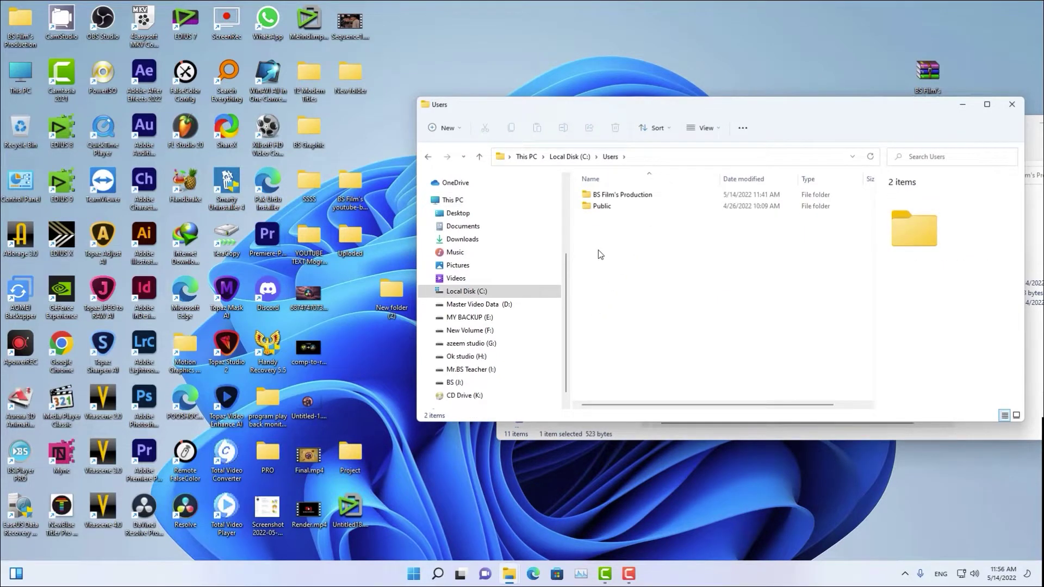
{"action": "double_click", "coordinate": [604, 195]}
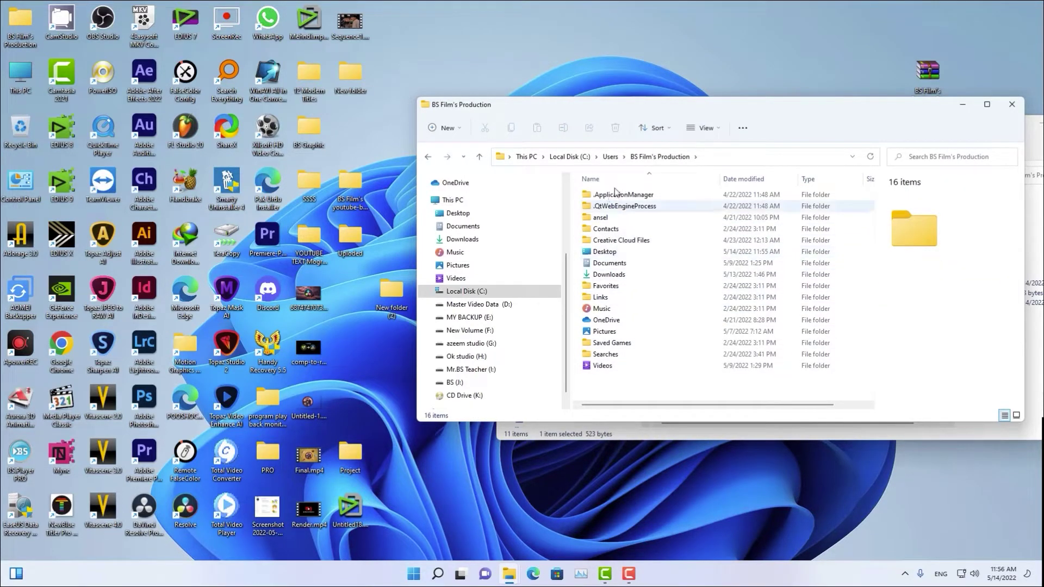
{"action": "left_click", "coordinate": [707, 129]}
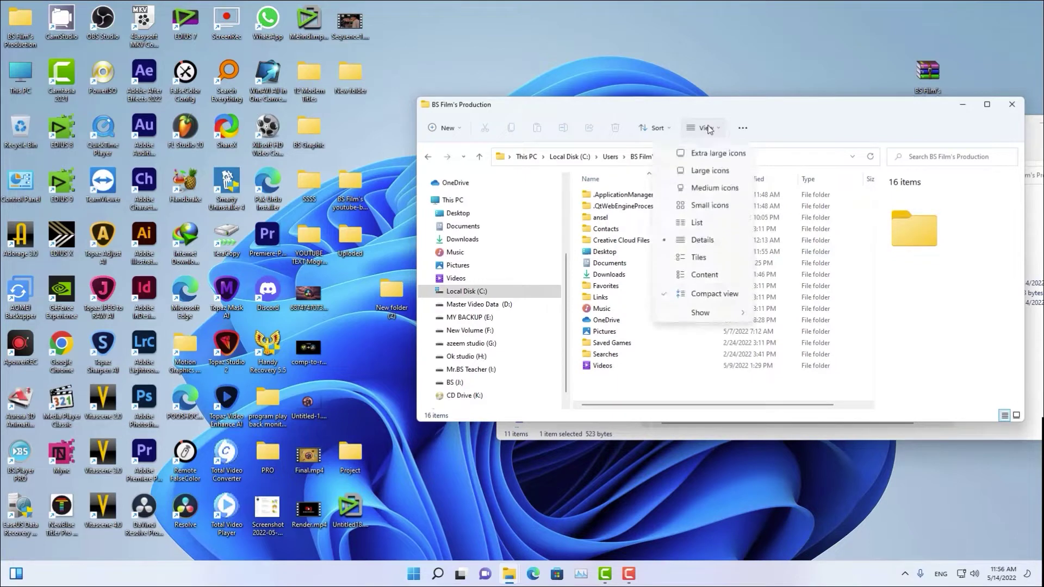
{"action": "mouse_move", "coordinate": [701, 313]}
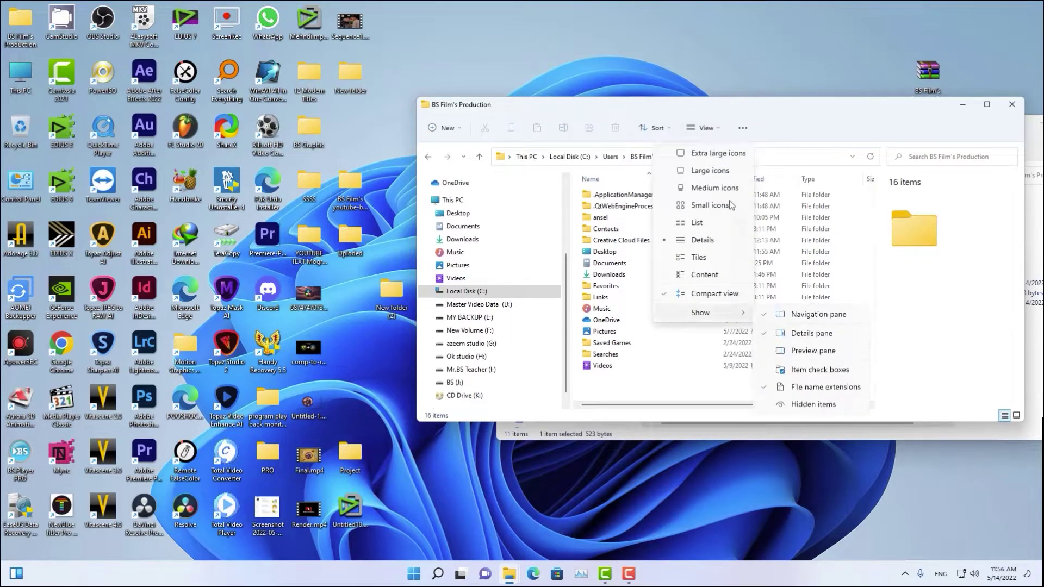
{"action": "left_click", "coordinate": [785, 403]}
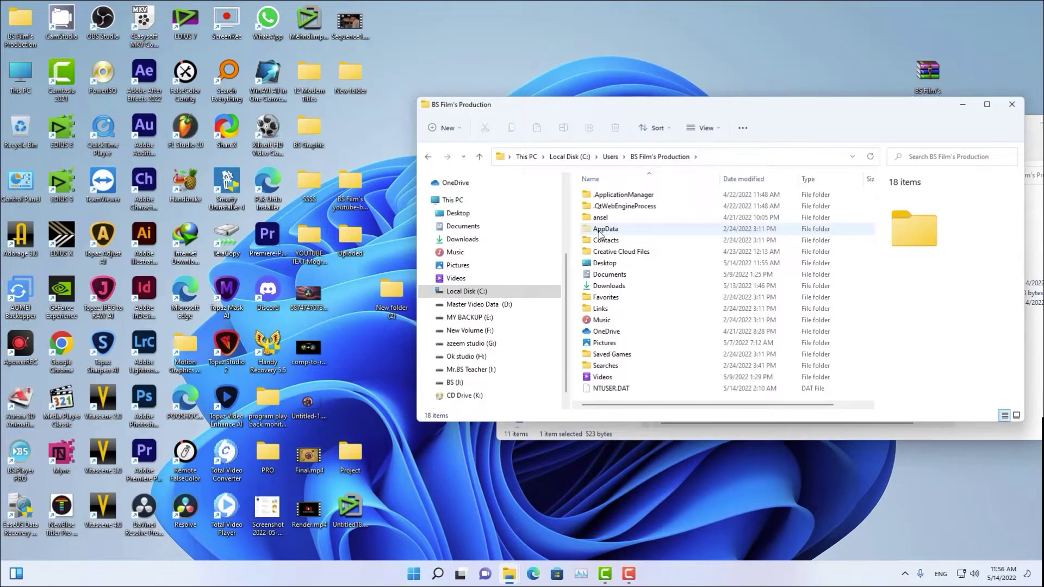
Go to AppData\Roaming\Adobe\Common\Motion Graphics Templates.
{"action": "double_click", "coordinate": [600, 231]}
{"action": "double_click", "coordinate": [602, 223]}
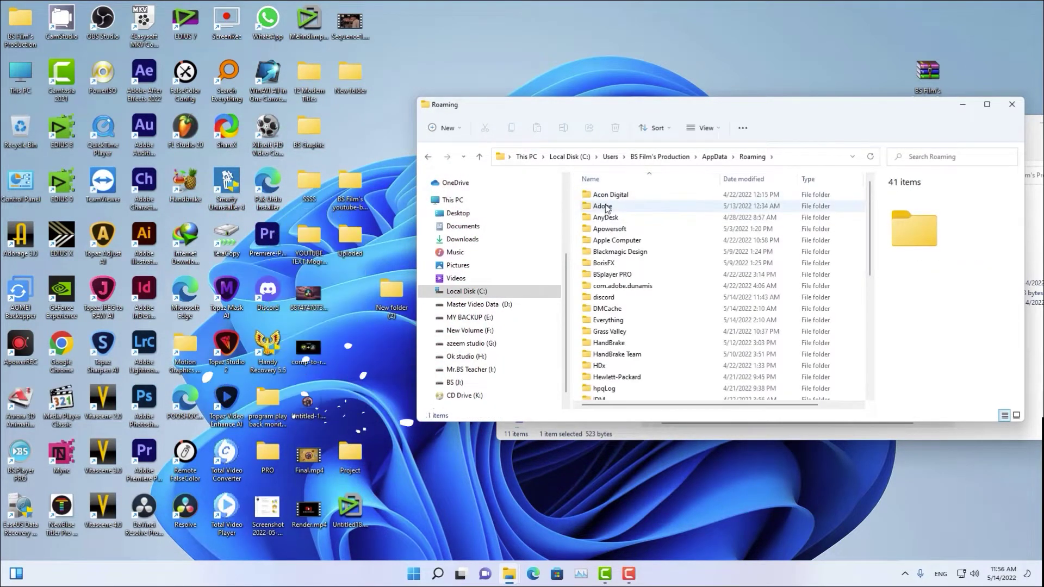
{"action": "double_click", "coordinate": [607, 208]}
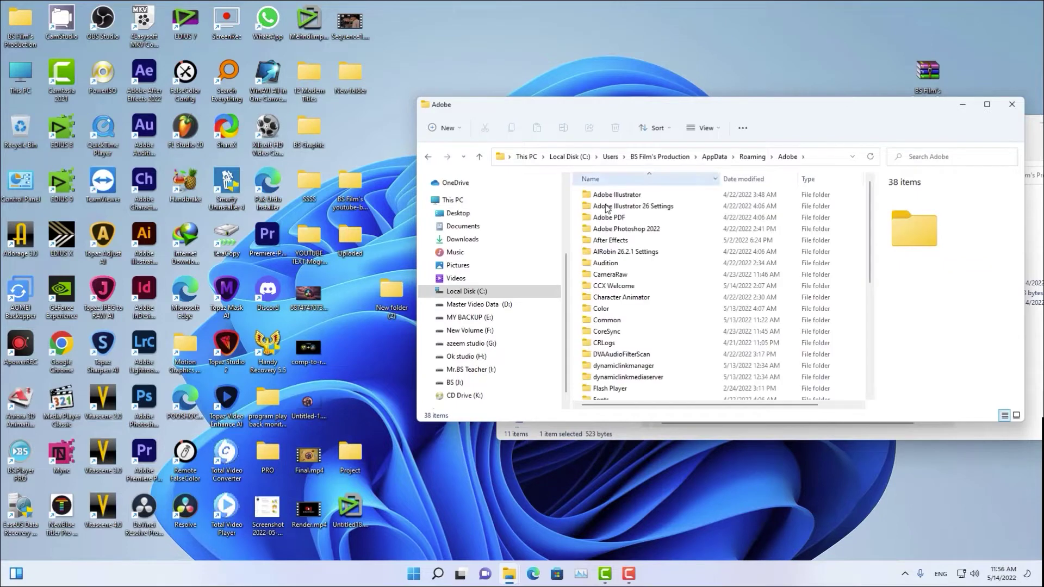
{"action": "left_click", "coordinate": [605, 321]}
{"action": "double_click", "coordinate": [605, 321]}
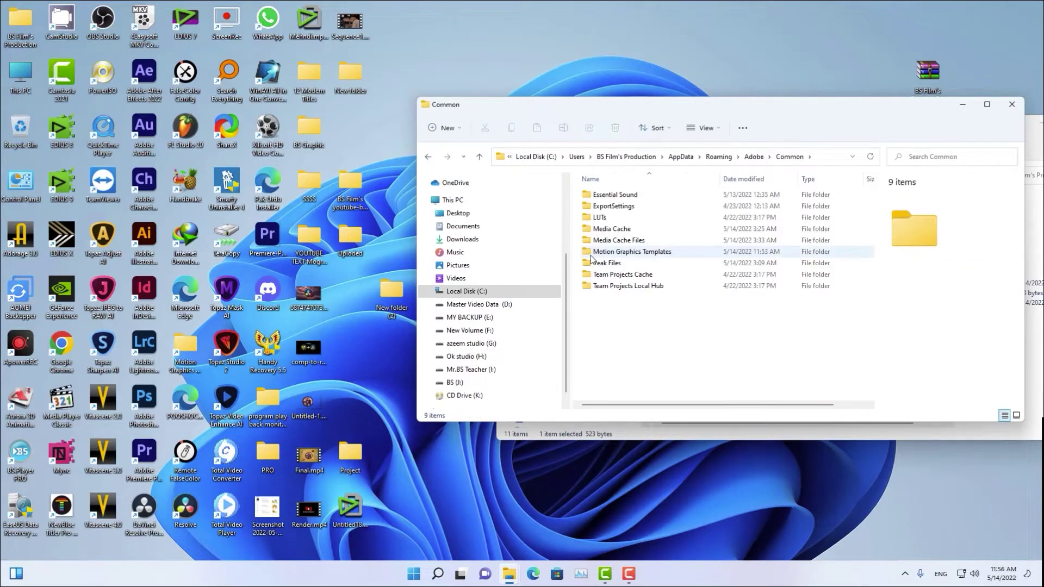
{"action": "double_click", "coordinate": [636, 253]}
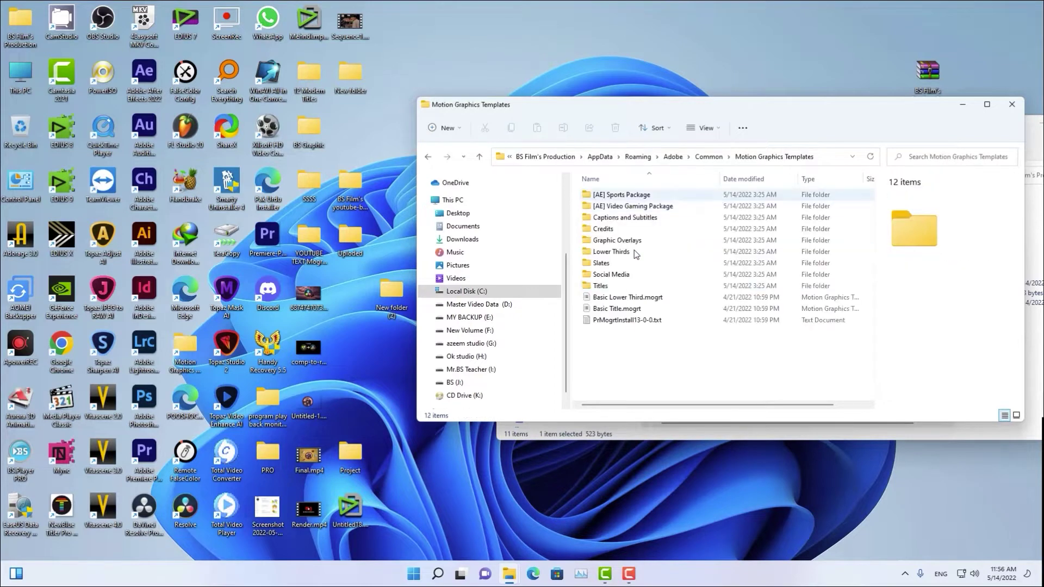
{"action": "left_click_drag", "start_coordinate": [544, 105], "coordinate": [272, 117]}
Copy the desktop SUBSCRIBE Button folder into Motion Graphics Templates and close Explorer.
{"action": "right_click", "coordinate": [929, 127]}
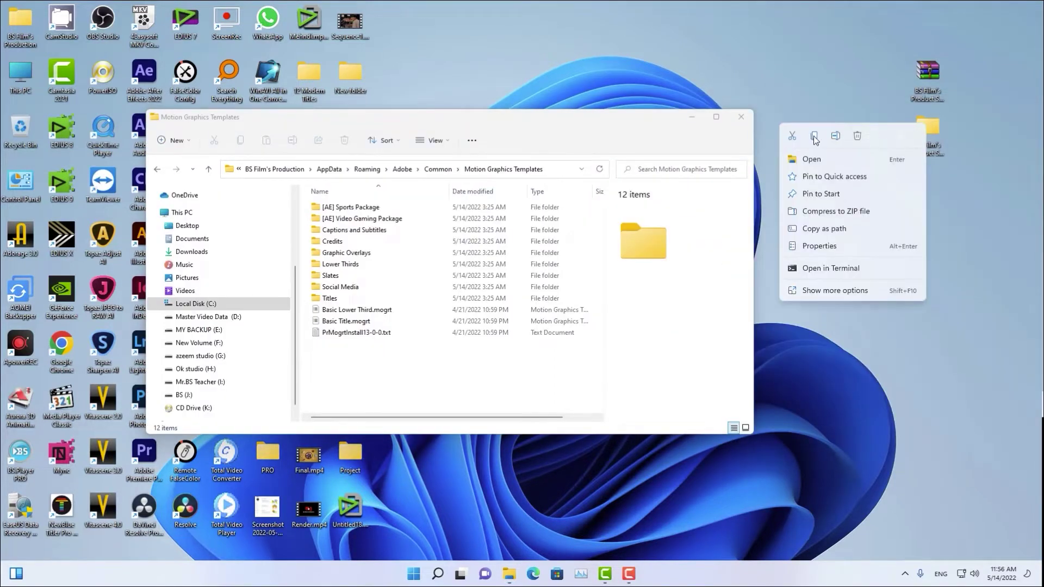
{"action": "left_click", "coordinate": [814, 137]}
{"action": "right_click", "coordinate": [439, 370]}
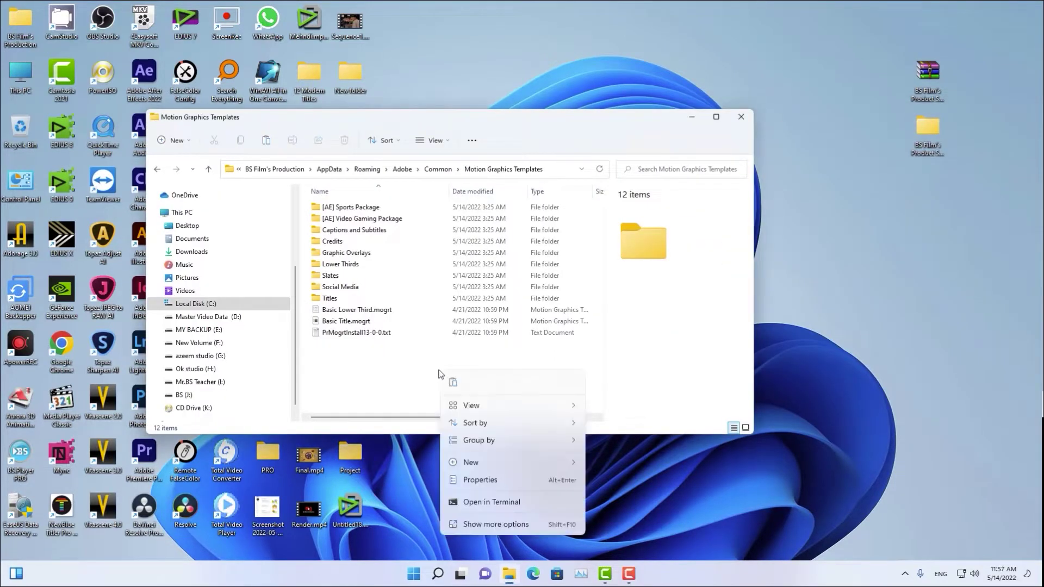
{"action": "left_click", "coordinate": [453, 383]}
{"action": "double_click", "coordinate": [341, 229]}
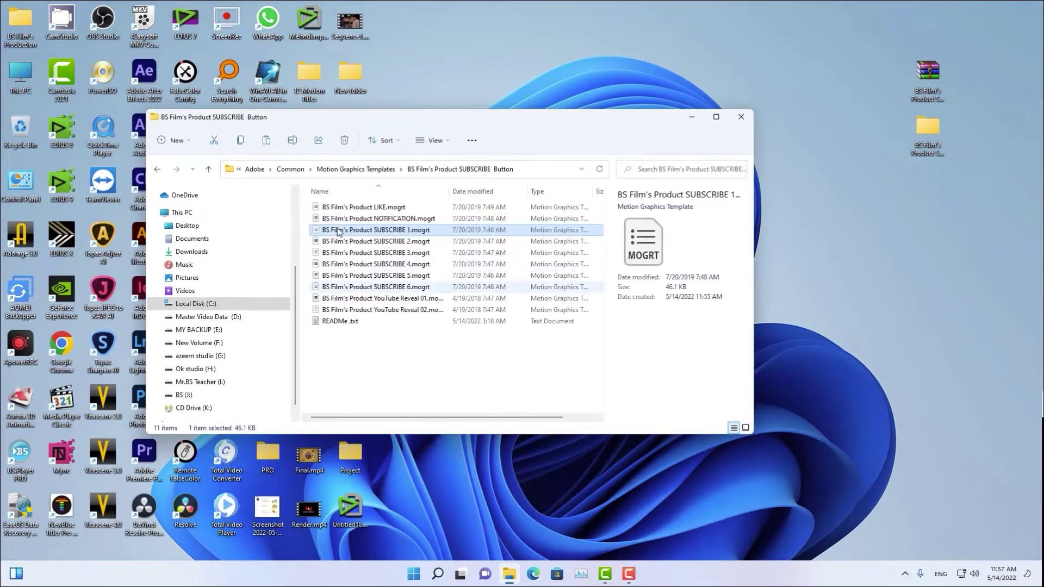
{"action": "key", "text": "super+d"}
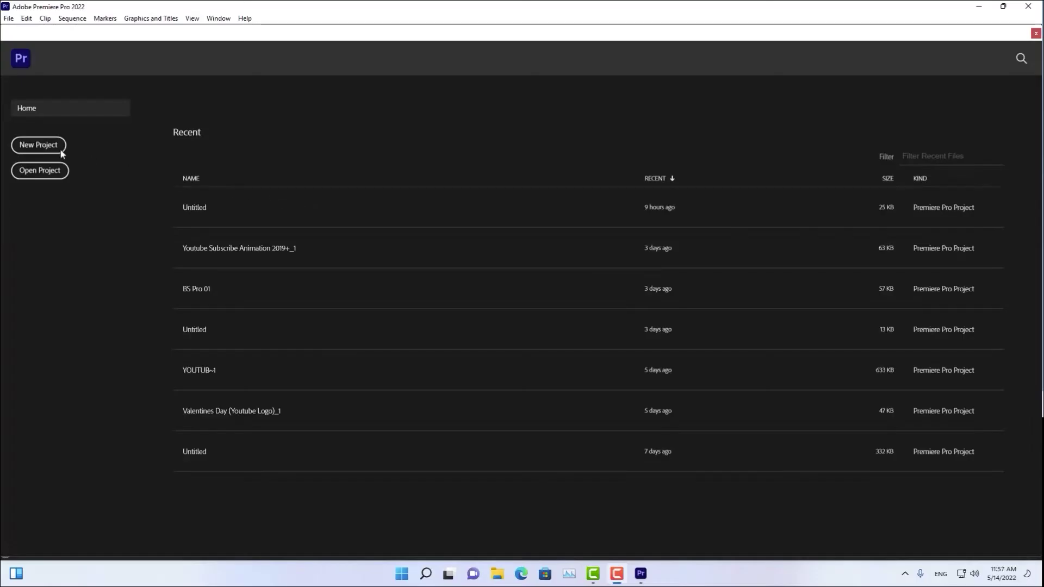
Create a new project whose Sequence 01 holds the selected footage clips.
{"action": "left_click", "coordinate": [36, 143]}
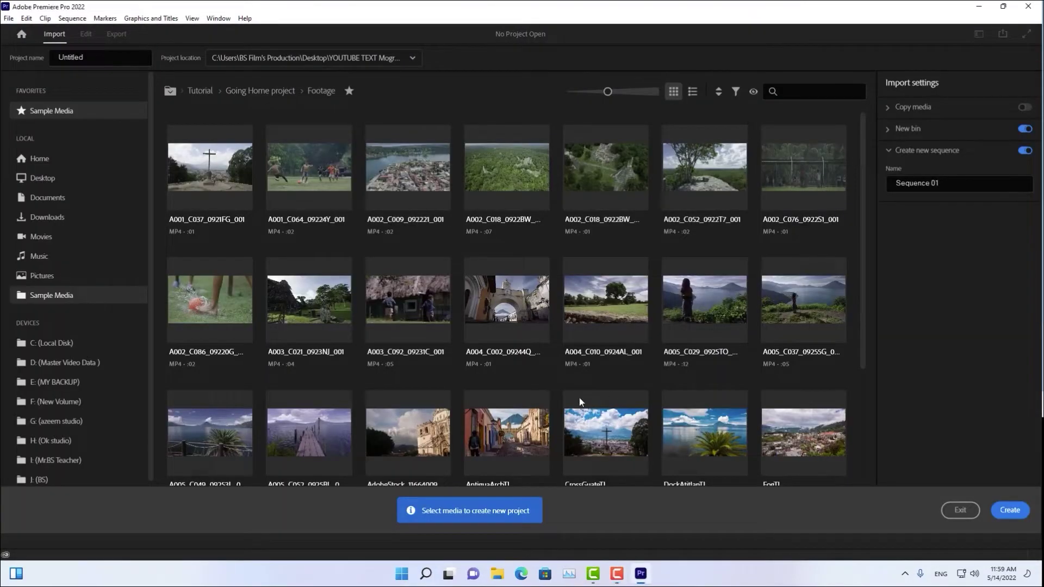
{"action": "left_click_drag", "start_coordinate": [857, 156], "coordinate": [231, 337]}
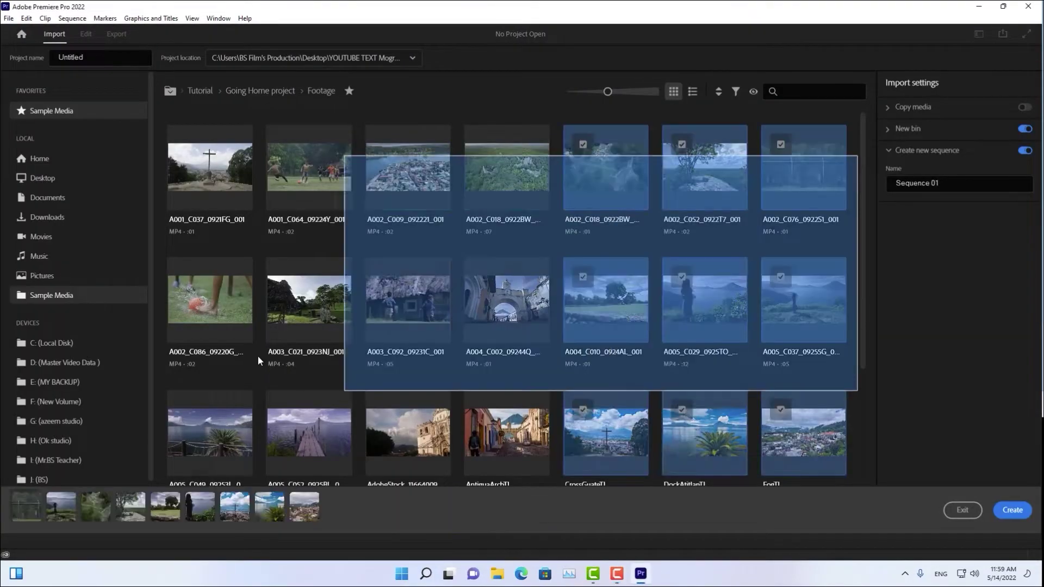
{"action": "left_click", "coordinate": [1012, 510]}
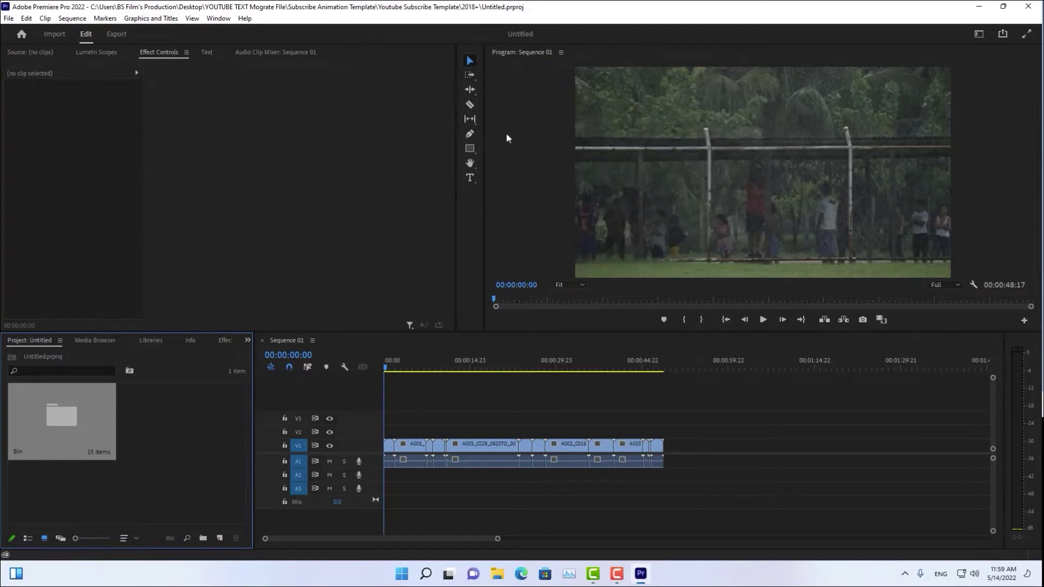
Show the Essential Graphics panel from the Window menu.
{"action": "left_click", "coordinate": [217, 19]}
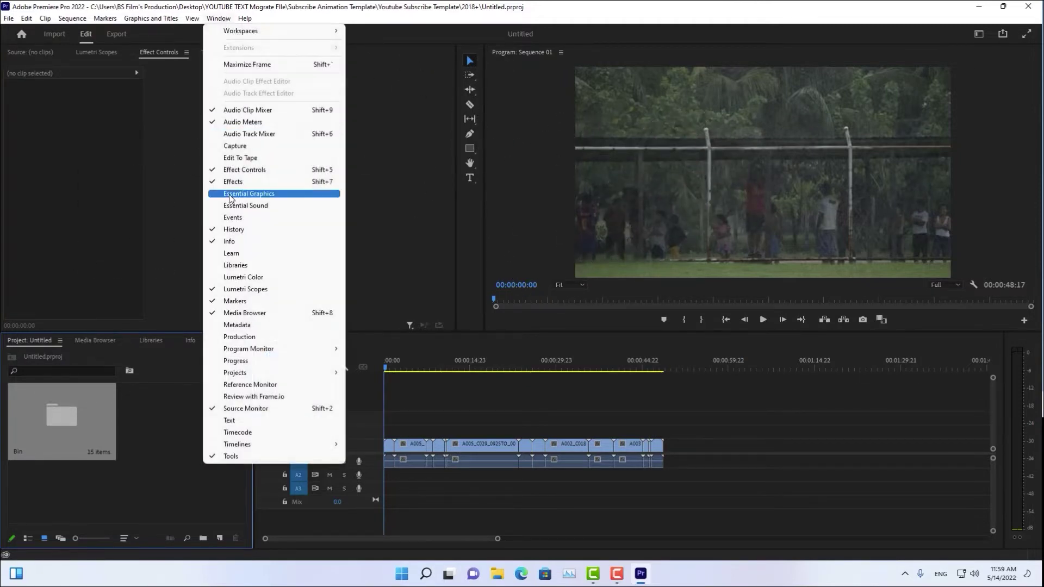
{"action": "left_click", "coordinate": [230, 194]}
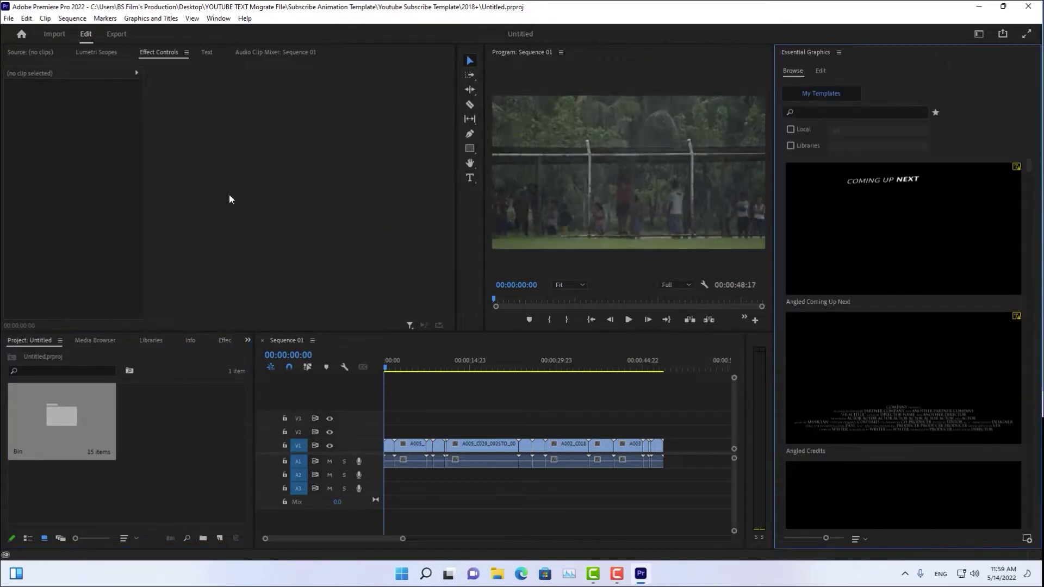
{"action": "scroll", "coordinate": [899, 239], "scroll_direction": "down", "scroll_amount": 5}
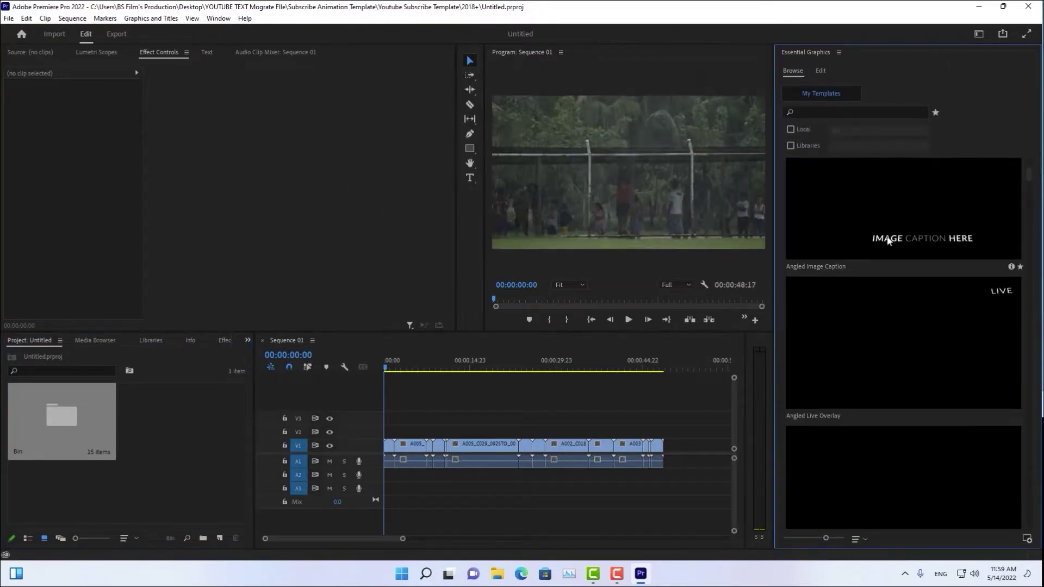
Place the SUBSCRIBE 6 template on V2 above the footage near 00:00:14:23.
{"action": "scroll", "coordinate": [899, 237], "scroll_direction": "down", "scroll_amount": 3}
{"action": "scroll", "coordinate": [899, 237], "scroll_direction": "down", "scroll_amount": 3}
{"action": "scroll", "coordinate": [899, 236], "scroll_direction": "down", "scroll_amount": 5}
{"action": "scroll", "coordinate": [899, 236], "scroll_direction": "down", "scroll_amount": 5}
{"action": "scroll", "coordinate": [899, 237], "scroll_direction": "down", "scroll_amount": 5}
{"action": "scroll", "coordinate": [901, 241], "scroll_direction": "down", "scroll_amount": 2}
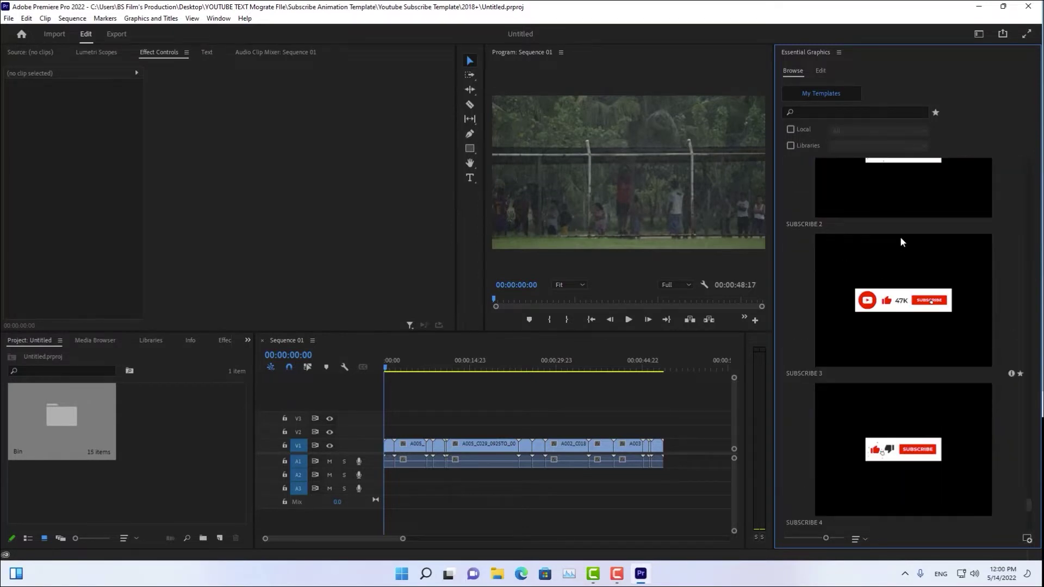
{"action": "scroll", "coordinate": [901, 240], "scroll_direction": "down", "scroll_amount": 4}
{"action": "scroll", "coordinate": [901, 241], "scroll_direction": "down", "scroll_amount": 3}
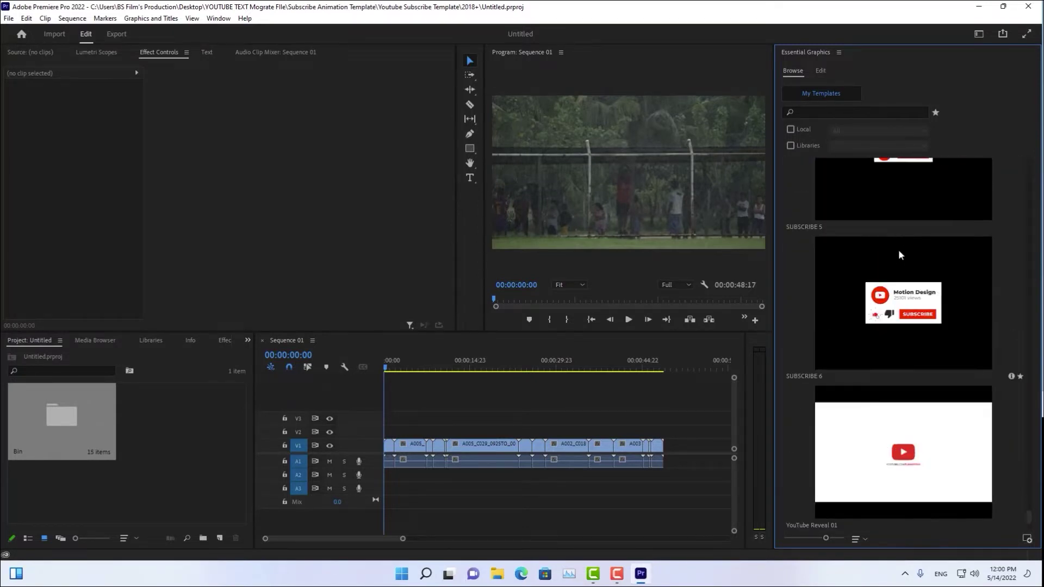
{"action": "left_click_drag", "start_coordinate": [846, 329], "coordinate": [464, 433]}
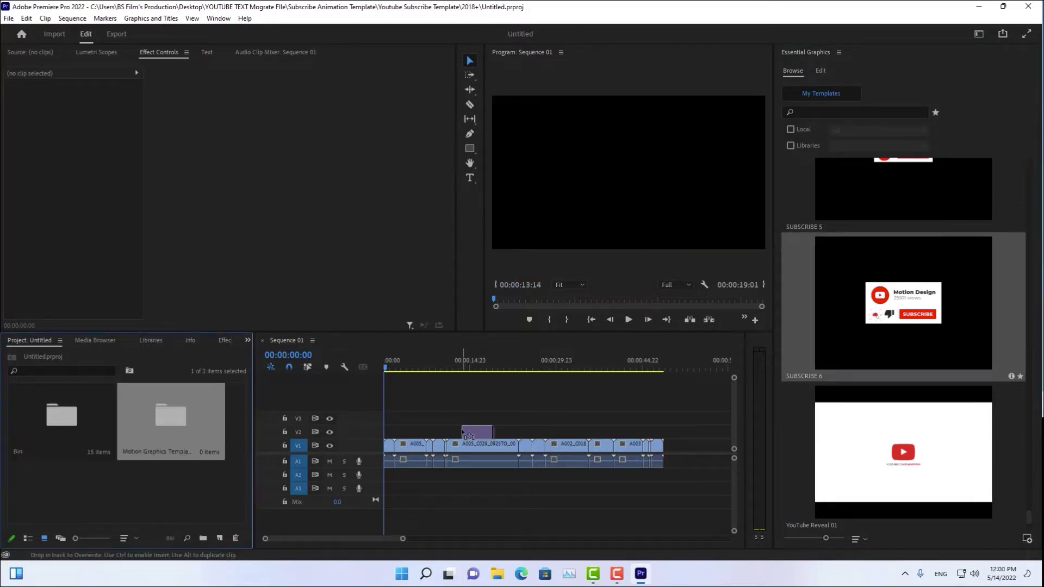
{"action": "left_click_drag", "start_coordinate": [463, 434], "coordinate": [462, 435]}
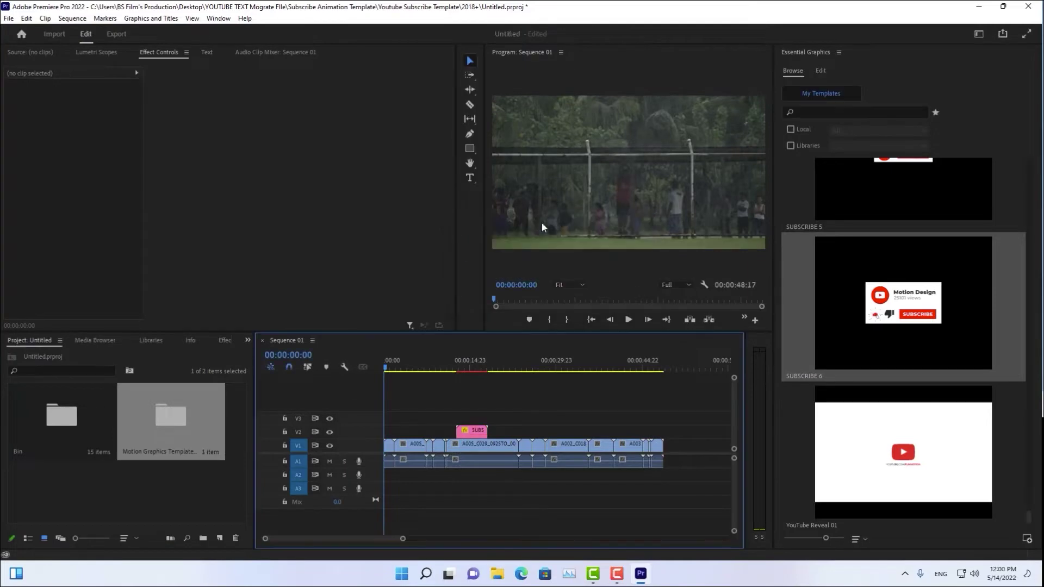
Set the SUBSCRIBE 6 clip's Motion Scale to 23.9.
{"action": "left_click", "coordinate": [470, 363]}
{"action": "left_click", "coordinate": [477, 434]}
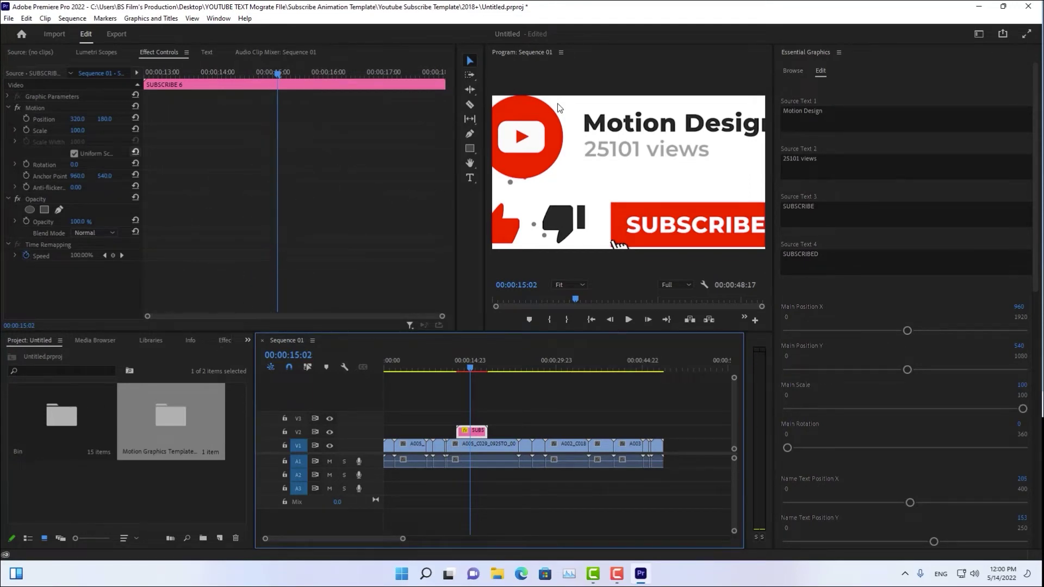
{"action": "left_click", "coordinate": [37, 107]}
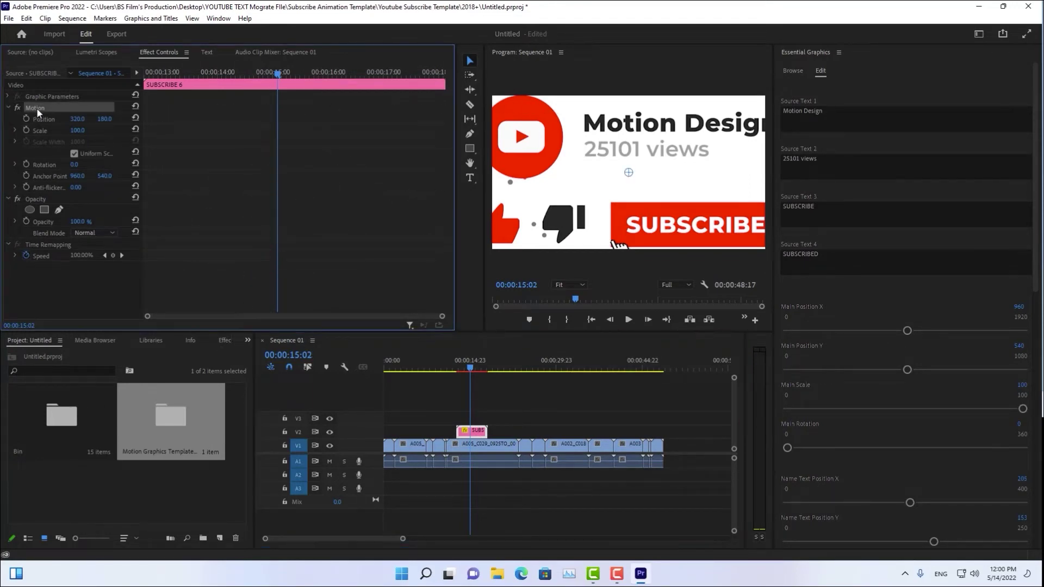
{"action": "left_click", "coordinate": [42, 120]}
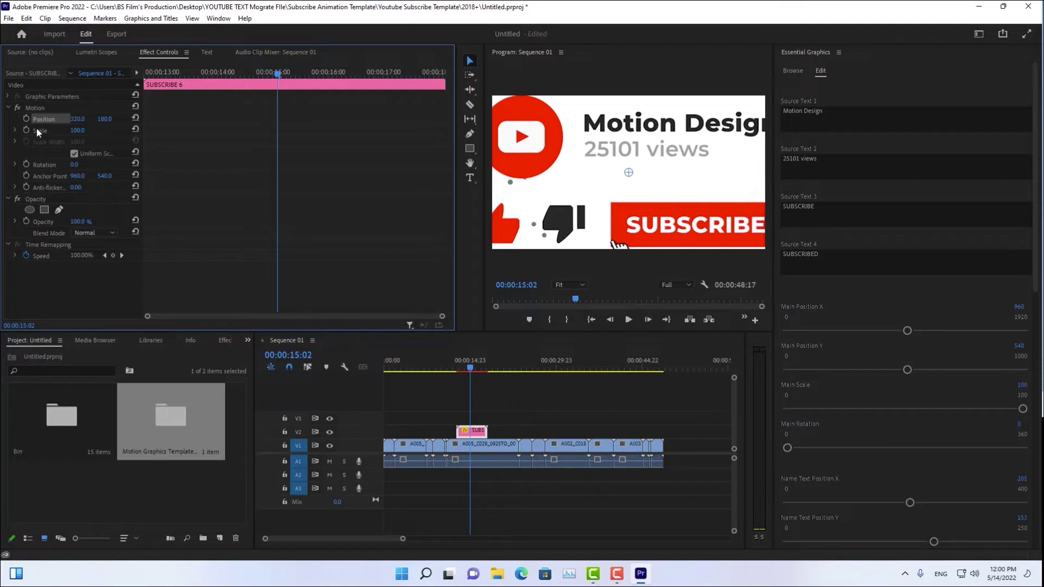
{"action": "left_click", "coordinate": [36, 128]}
{"action": "left_click_drag", "start_coordinate": [82, 130], "coordinate": [43, 116]}
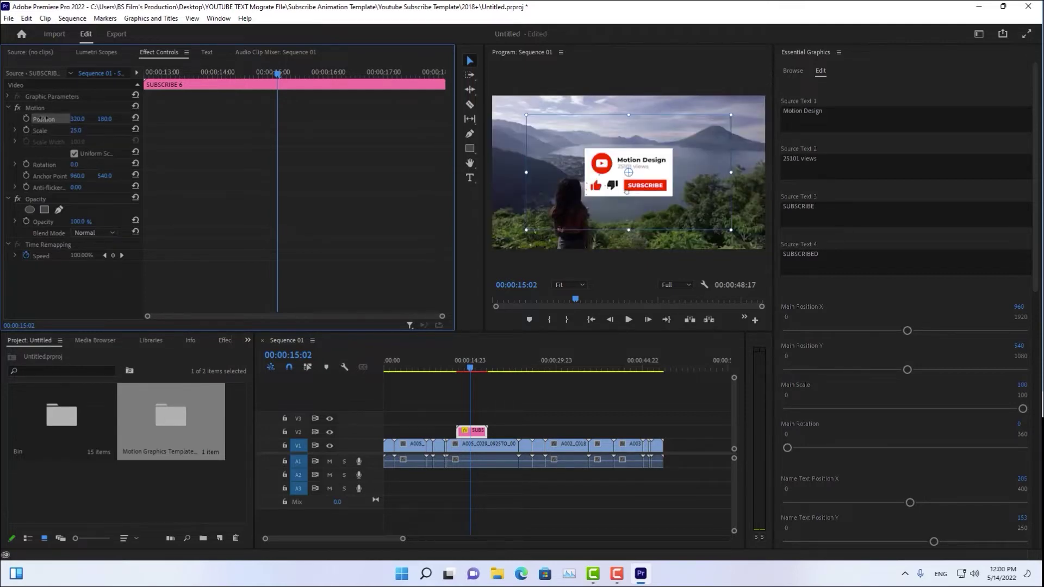
{"action": "left_click_drag", "start_coordinate": [728, 172], "coordinate": [659, 171]}
{"action": "left_click_drag", "start_coordinate": [75, 131], "coordinate": [85, 133]}
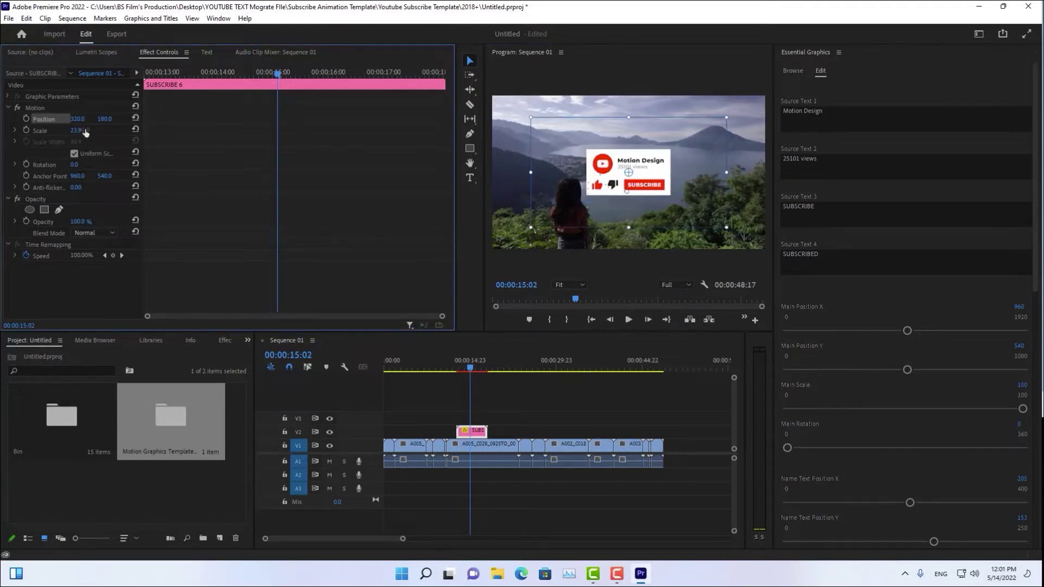
Move the subscribe graphic to the lower right of the footage.
{"action": "mouse_move", "coordinate": [661, 171]}
{"action": "left_mouse_down"}
{"action": "mouse_move", "coordinate": [734, 215]}
{"action": "mouse_move", "coordinate": [524, 139]}
{"action": "left_mouse_up"}
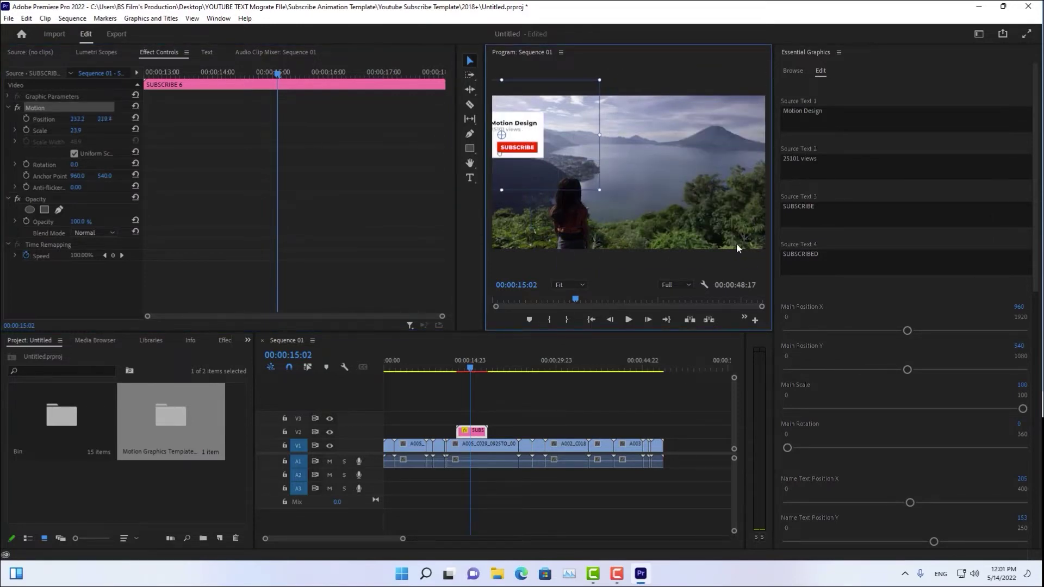
{"action": "left_click_drag", "start_coordinate": [524, 134], "coordinate": [716, 215]}
{"action": "left_click", "coordinate": [835, 109]}
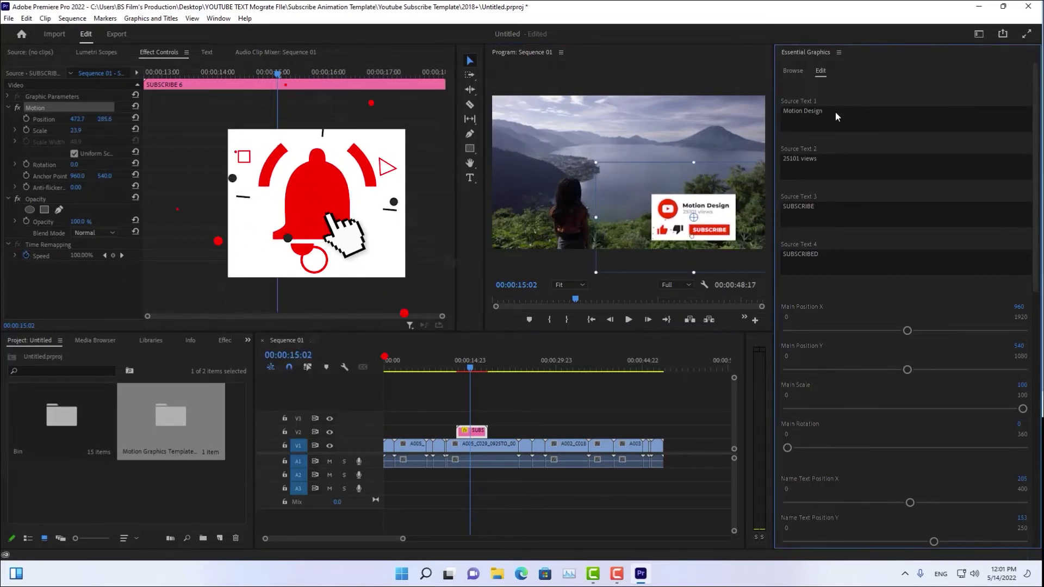
Replace the 'Motion Design' Source Text with 'BS Film's Production'.
{"action": "left_click", "coordinate": [844, 113]}
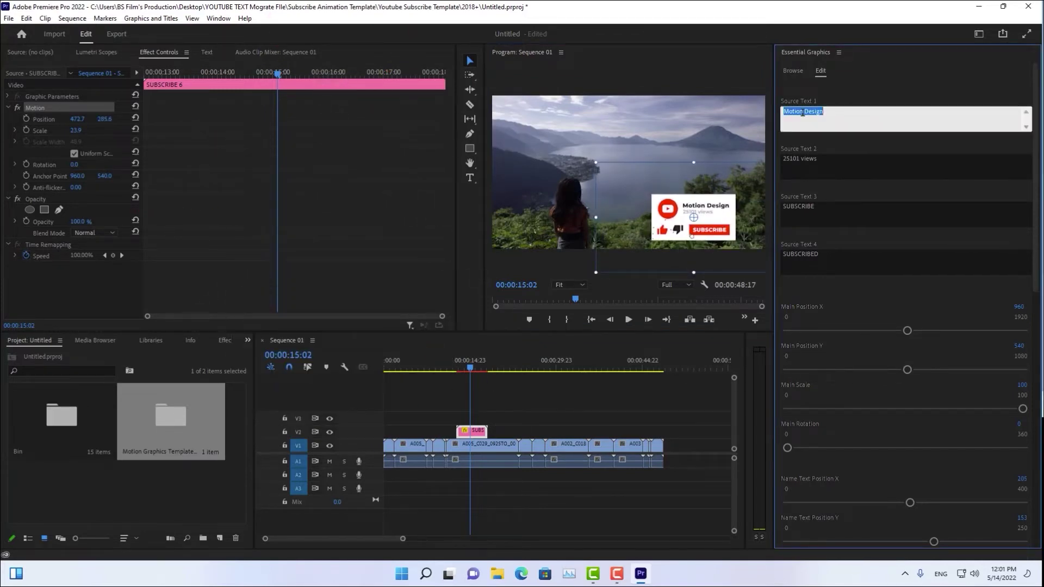
{"action": "type", "text": "BS Film's Production"}
{"action": "left_click", "coordinate": [907, 81]}
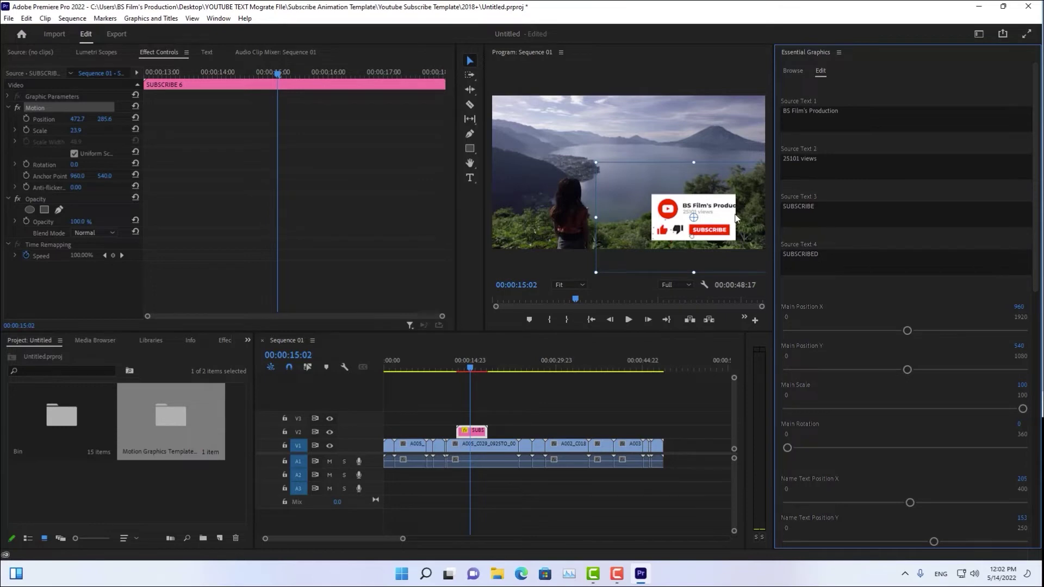
Scale the channel name to 51 and set Name Text Position Y to 113.
{"action": "left_click_drag", "start_coordinate": [1037, 91], "coordinate": [1030, 169]}
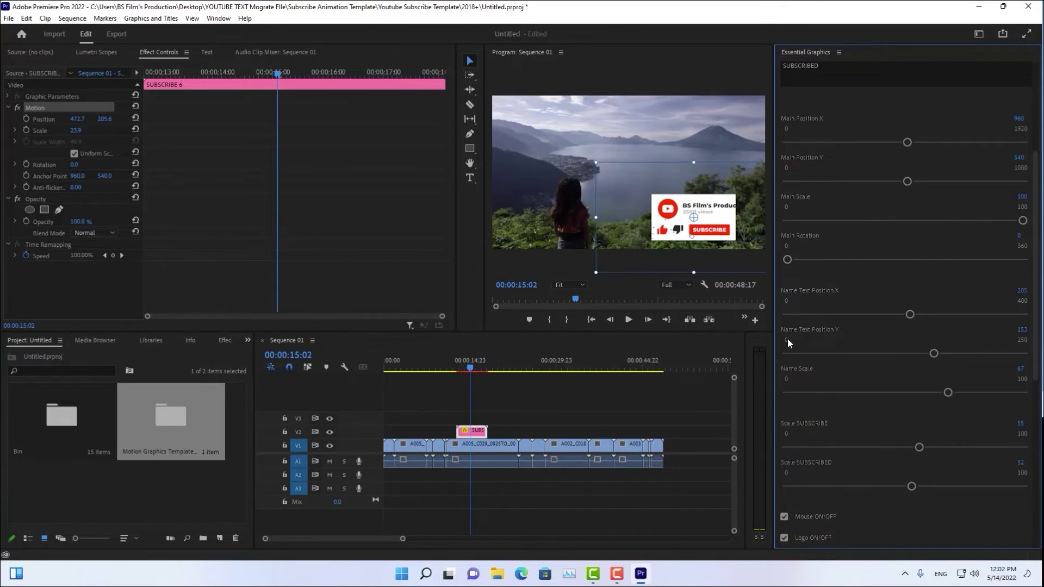
{"action": "mouse_move", "coordinate": [902, 392]}
{"action": "left_mouse_down"}
{"action": "mouse_move", "coordinate": [879, 392]}
{"action": "mouse_move", "coordinate": [906, 403]}
{"action": "left_mouse_up"}
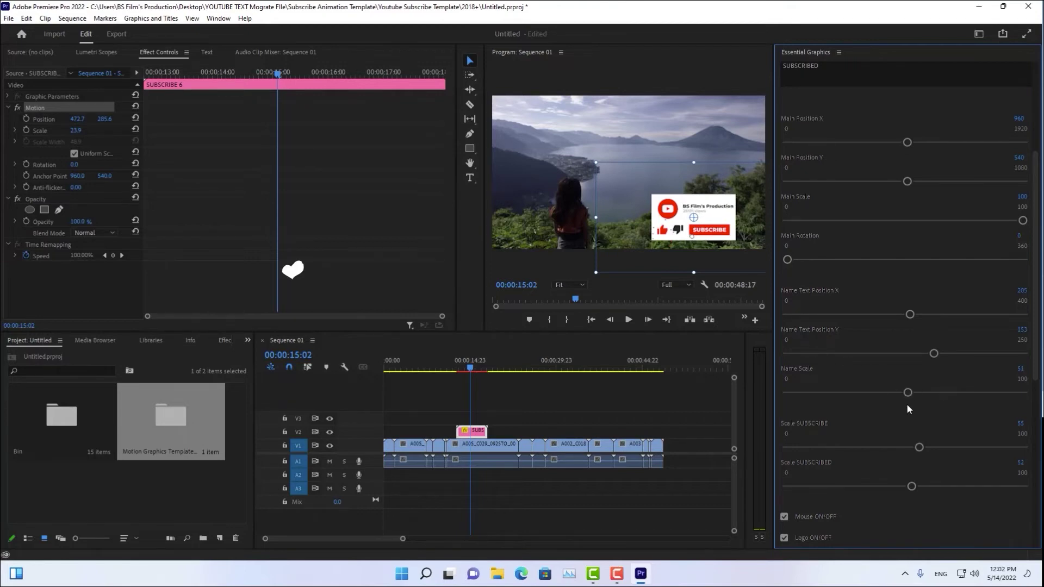
{"action": "left_click_drag", "start_coordinate": [910, 315], "coordinate": [895, 316]}
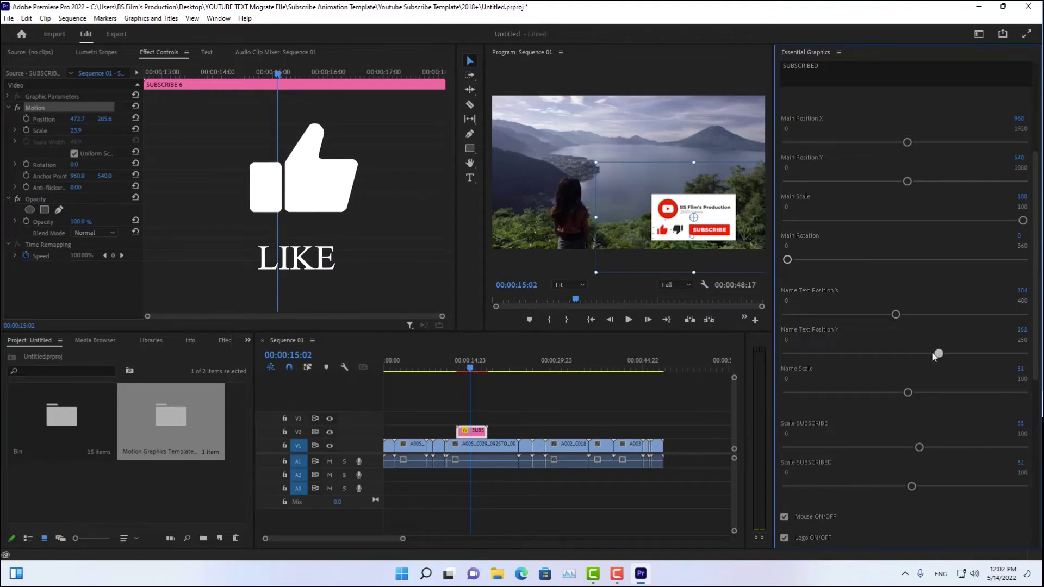
{"action": "left_click_drag", "start_coordinate": [933, 354], "coordinate": [895, 353]}
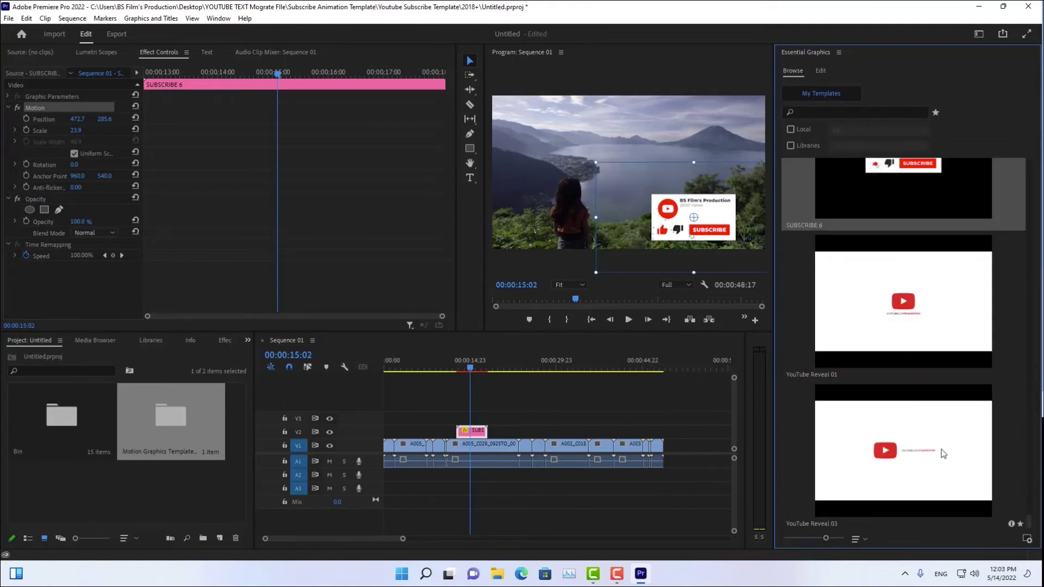
Add YouTube Reveal 03 on V2 near 00:00:26:15 and scale it to 38.
{"action": "left_click_drag", "start_coordinate": [941, 452], "coordinate": [525, 434]}
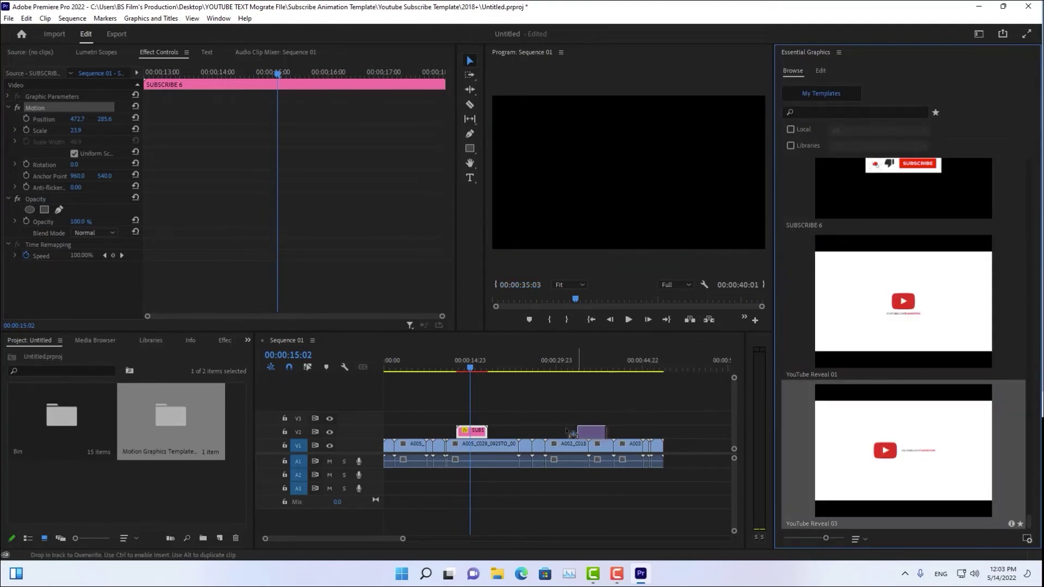
{"action": "left_click", "coordinate": [536, 368]}
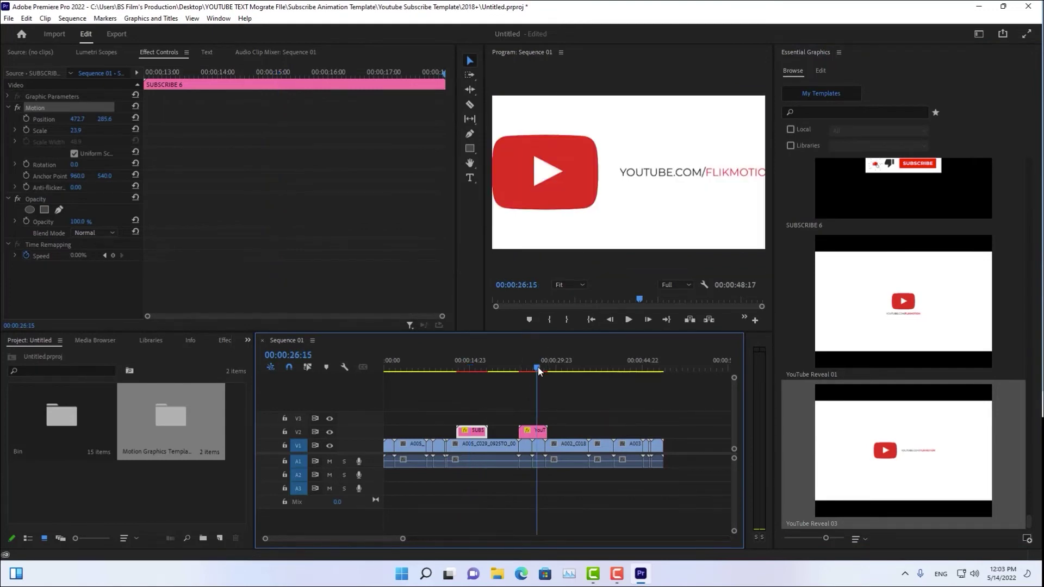
{"action": "mouse_move", "coordinate": [75, 130]}
{"action": "left_mouse_down"}
{"action": "mouse_move", "coordinate": [54, 130]}
{"action": "mouse_move", "coordinate": [76, 130]}
{"action": "left_mouse_up"}
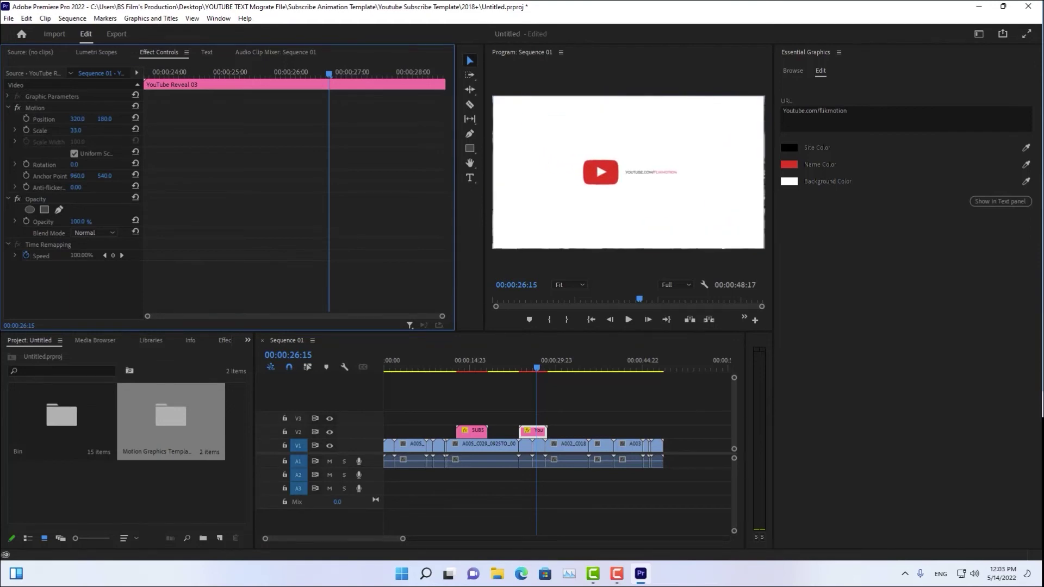
{"action": "left_click_drag", "start_coordinate": [76, 131], "coordinate": [79, 131]}
Replace the reveal's URL text with 'dfhfdhgdfhjfgj'.
{"action": "left_click", "coordinate": [827, 58]}
{"action": "left_click", "coordinate": [879, 109]}
{"action": "type", "text": "dfhfdhgdfhjfgj"}
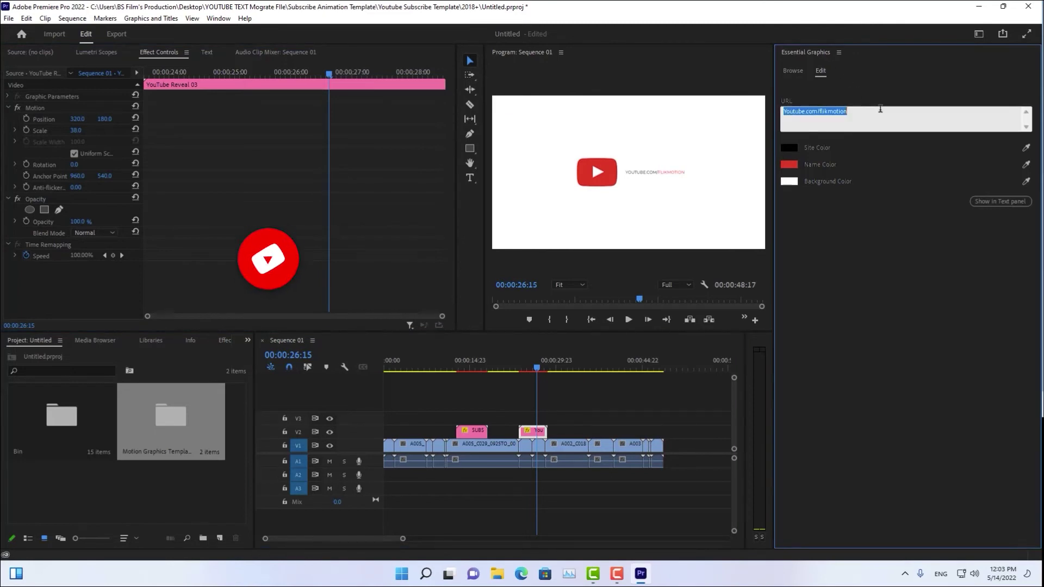
{"action": "left_click", "coordinate": [899, 320]}
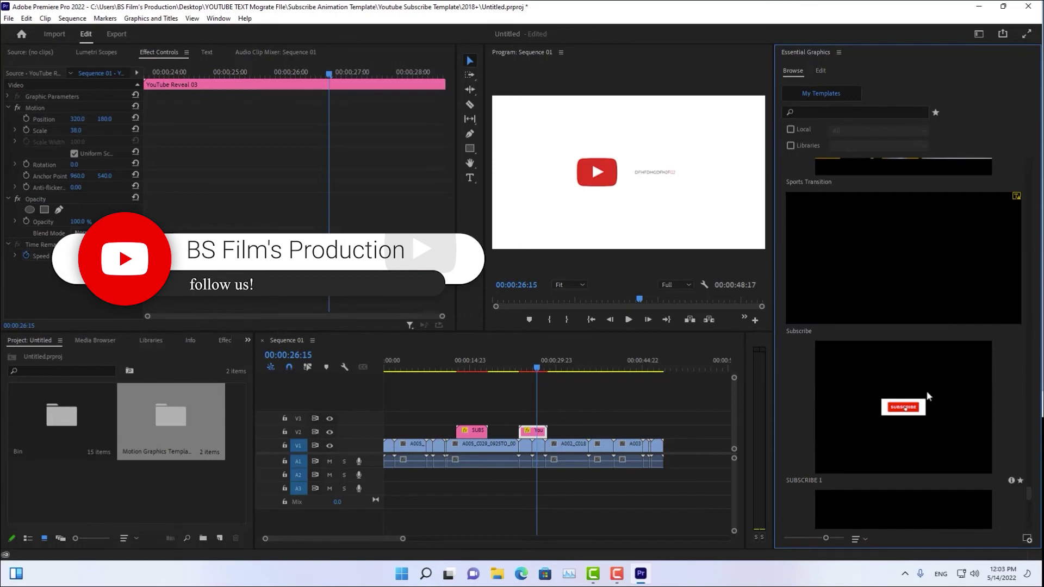
Add SUBSCRIBE 1 on V2 near 00:00:33 after the reveal and scale it to 38.
{"action": "left_click_drag", "start_coordinate": [927, 386], "coordinate": [577, 432]}
{"action": "left_click", "coordinate": [580, 368]}
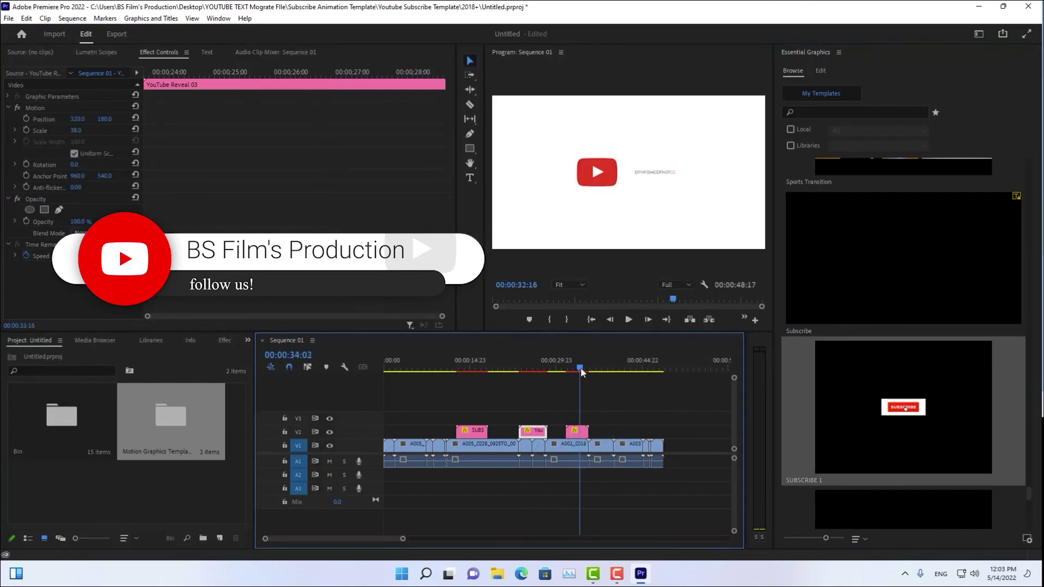
{"action": "left_click", "coordinate": [577, 431]}
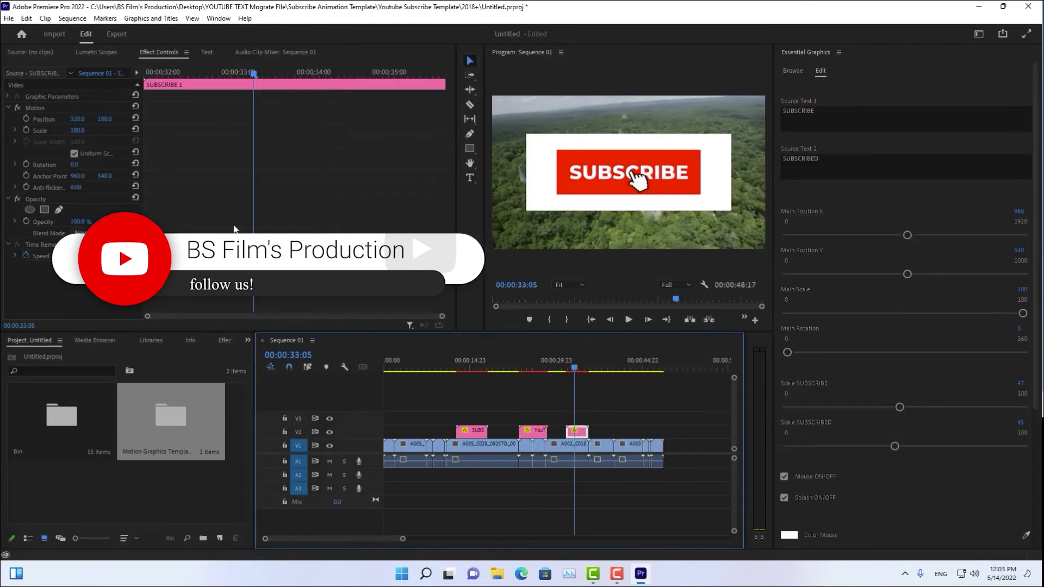
{"action": "left_click_drag", "start_coordinate": [77, 131], "coordinate": [49, 131]}
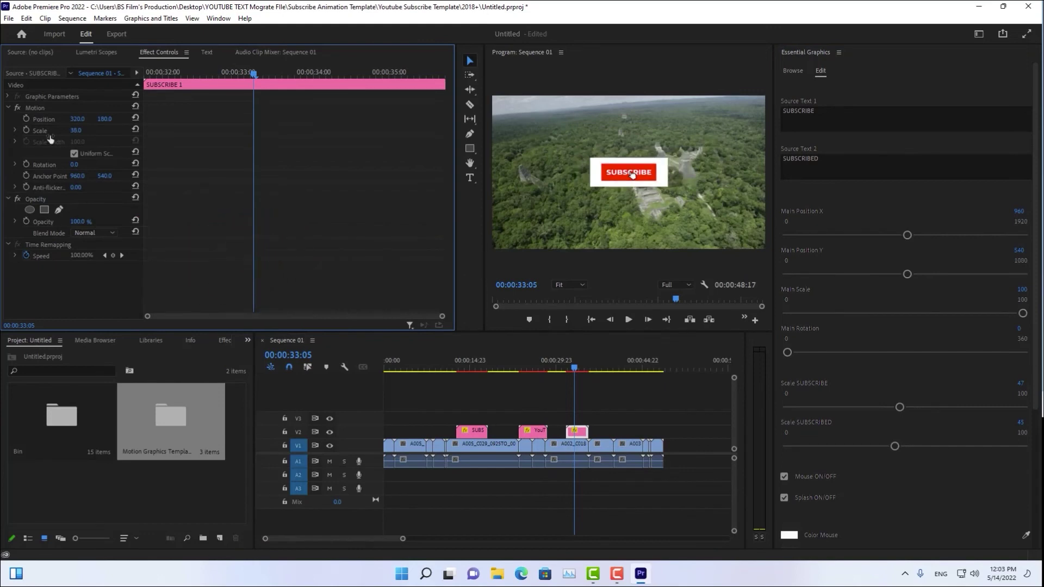
Move the SUBSCRIBE 1 button to the footage's lower left.
{"action": "left_click", "coordinate": [609, 169]}
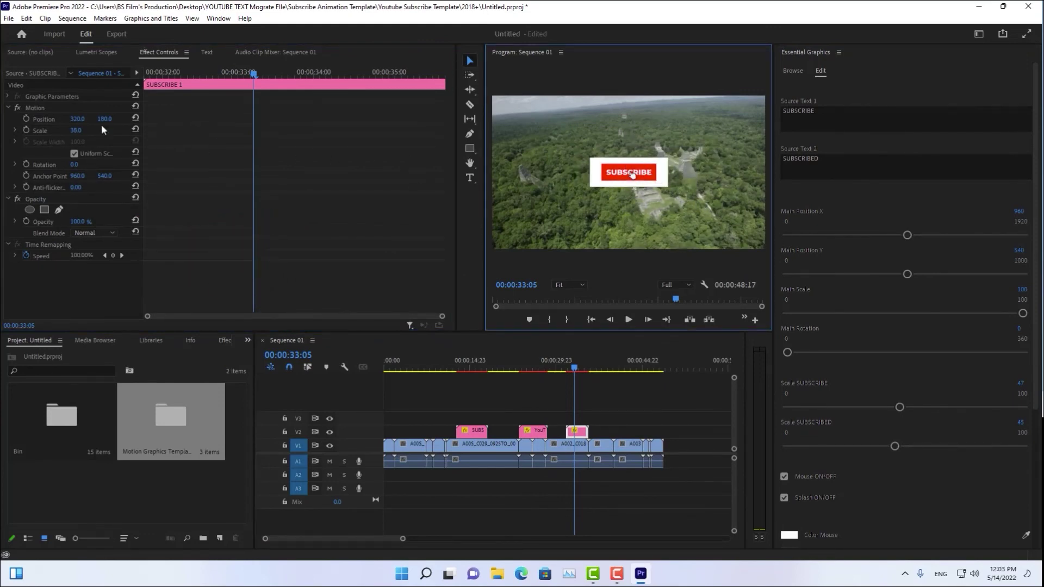
{"action": "left_click", "coordinate": [39, 121]}
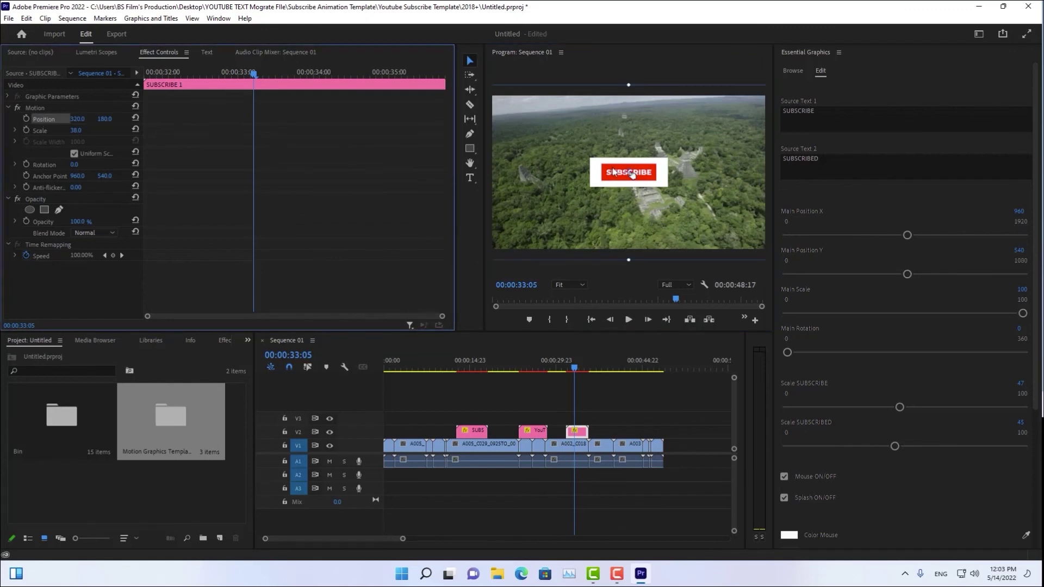
{"action": "mouse_move", "coordinate": [658, 175]}
{"action": "left_mouse_down"}
{"action": "mouse_move", "coordinate": [727, 219]}
{"action": "mouse_move", "coordinate": [575, 227]}
{"action": "left_mouse_up"}
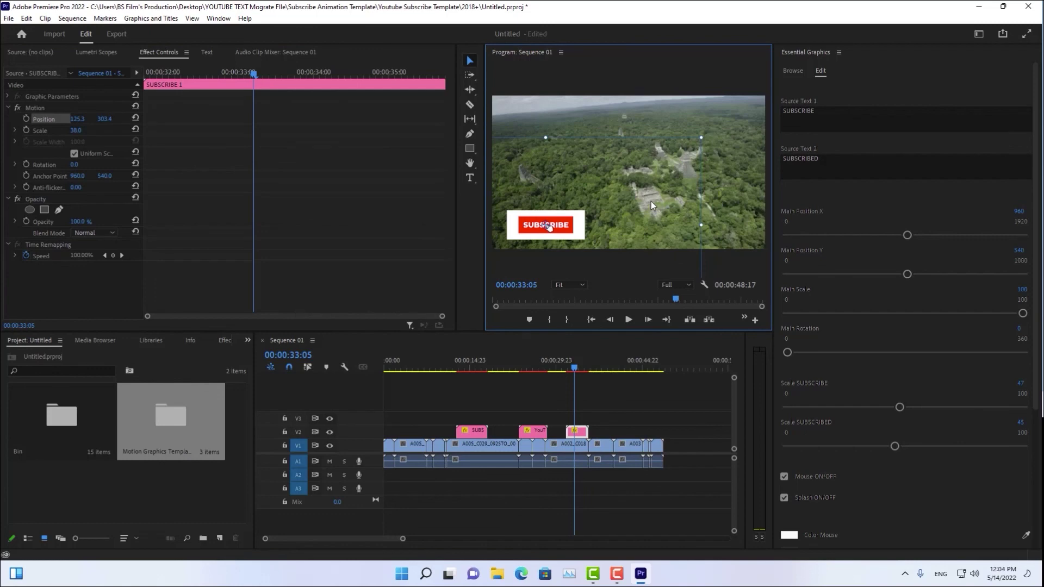